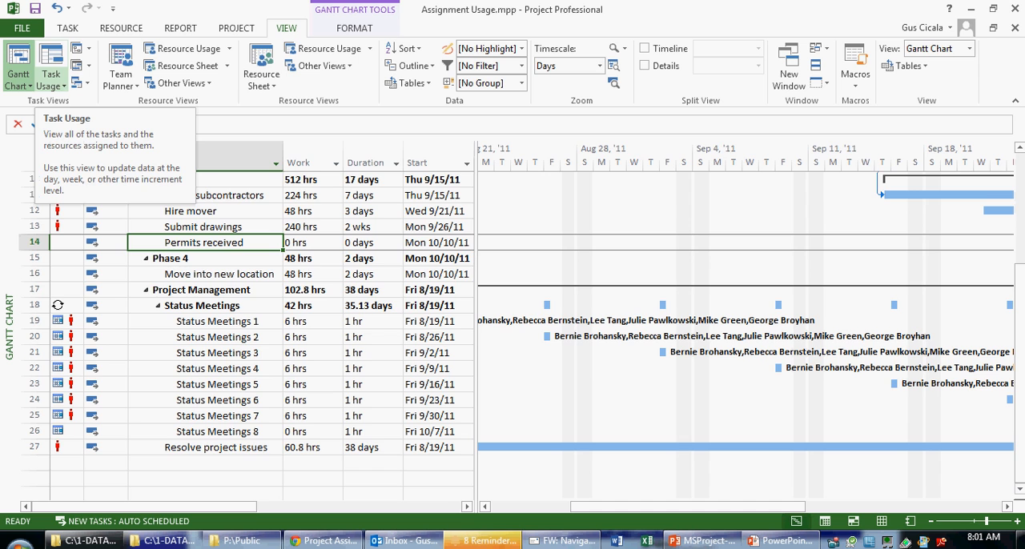
Display the project in the Task Usage view and select the first resource assignment under Write proposal
{"action": "left_click", "coordinate": [51, 60]}
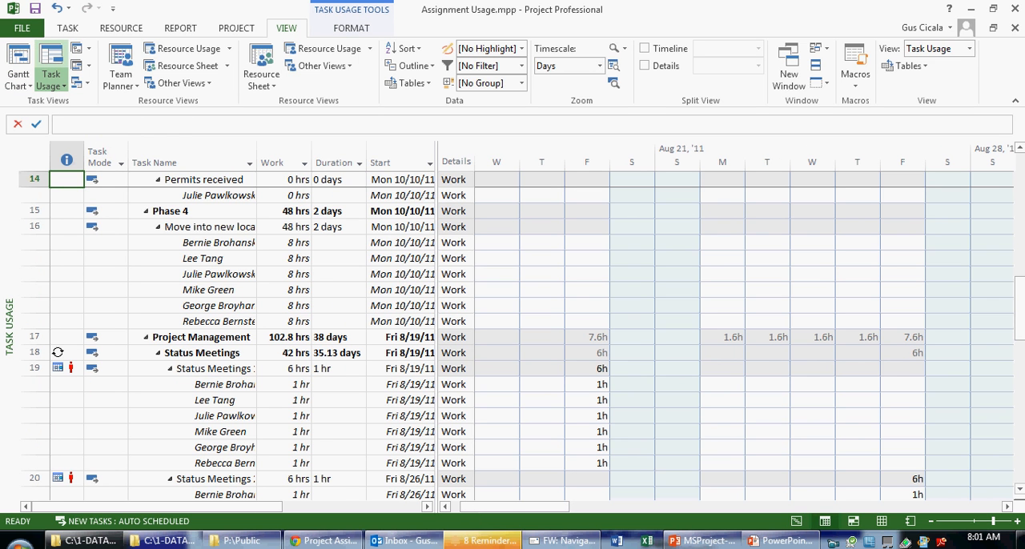
{"action": "left_click_drag", "start_coordinate": [1019, 308], "coordinate": [1019, 183]}
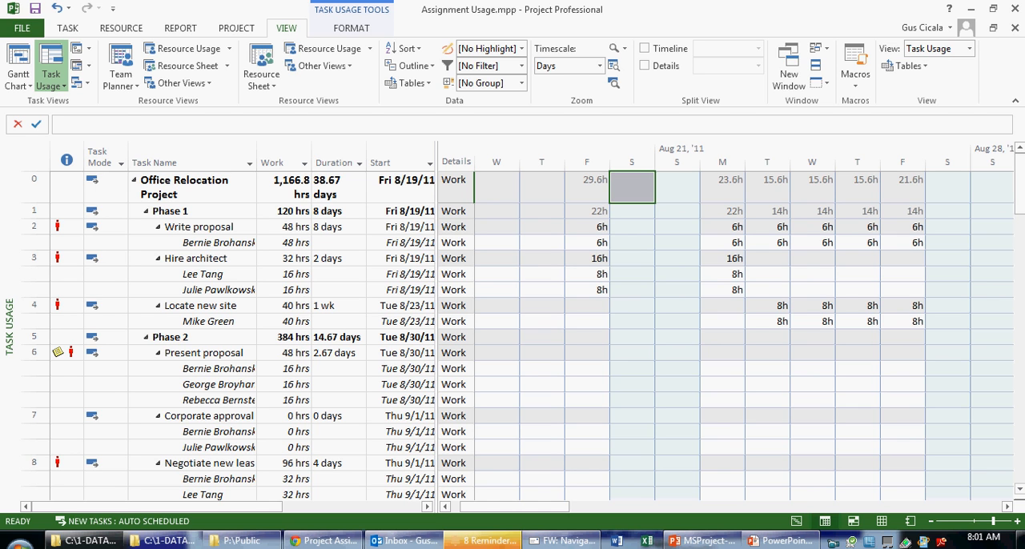
{"action": "left_click", "coordinate": [218, 243]}
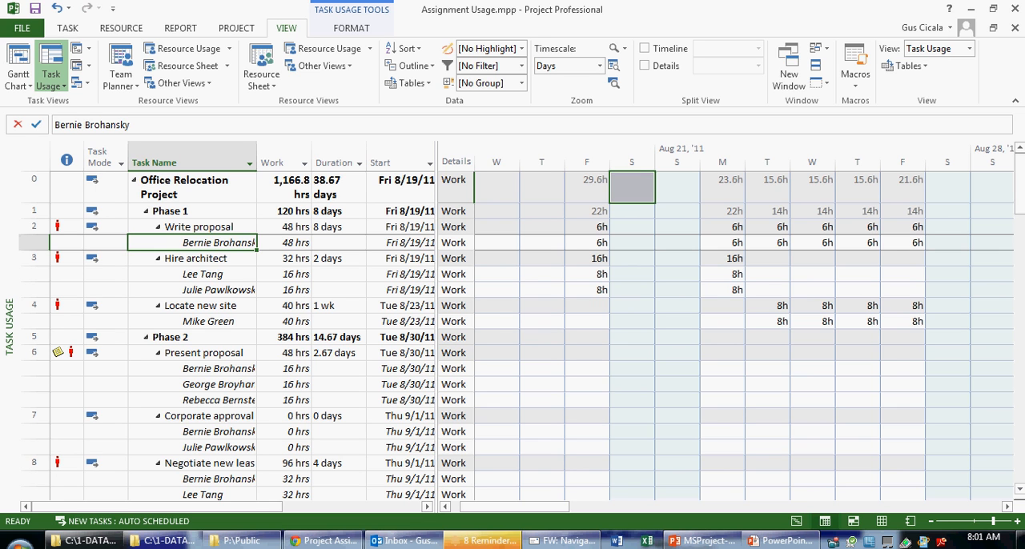
Switch to PowerPoint, review the previous slide on finding information in the usage views, and return to Project
{"action": "key", "text": "alt+Tab"}
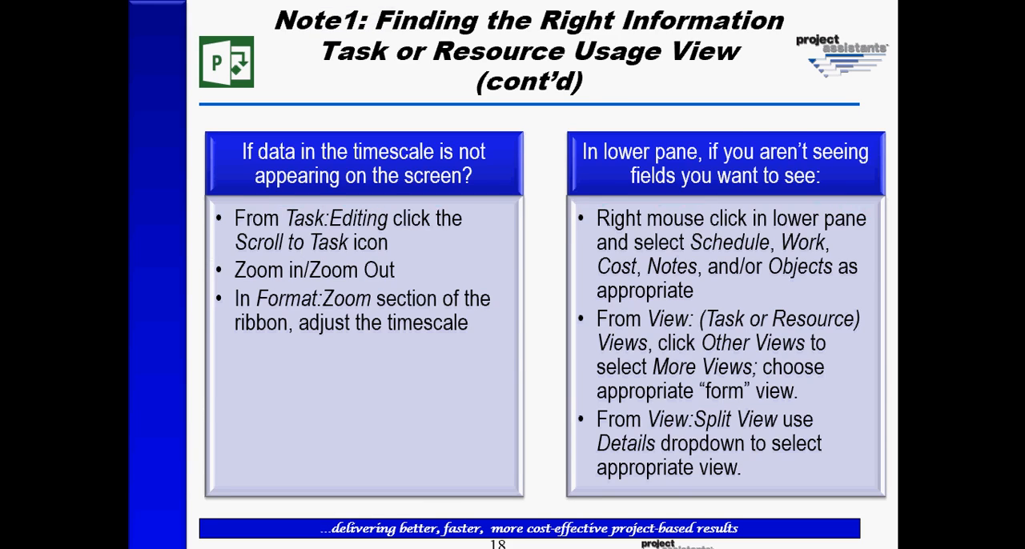
{"action": "key", "text": "Left"}
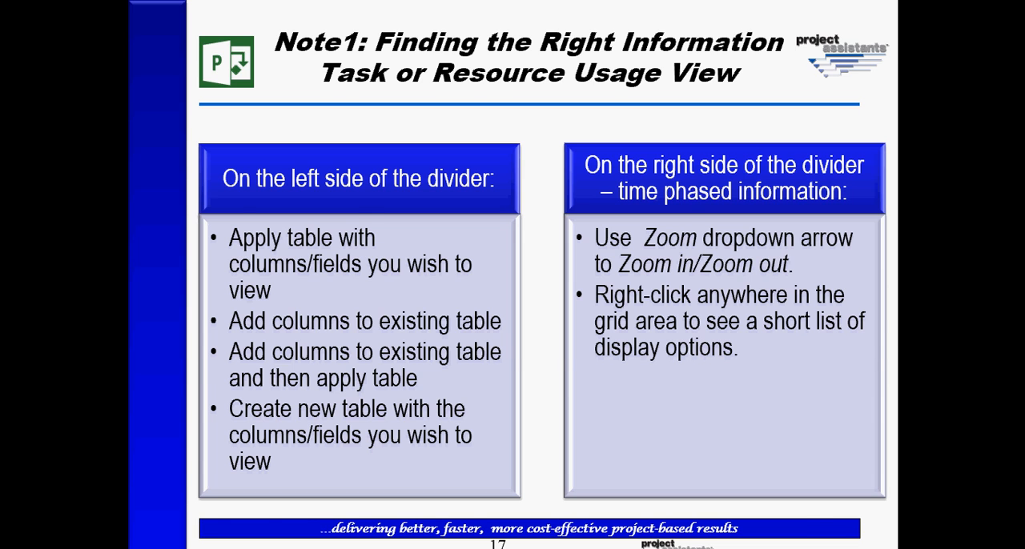
{"action": "key", "text": "alt+Tab"}
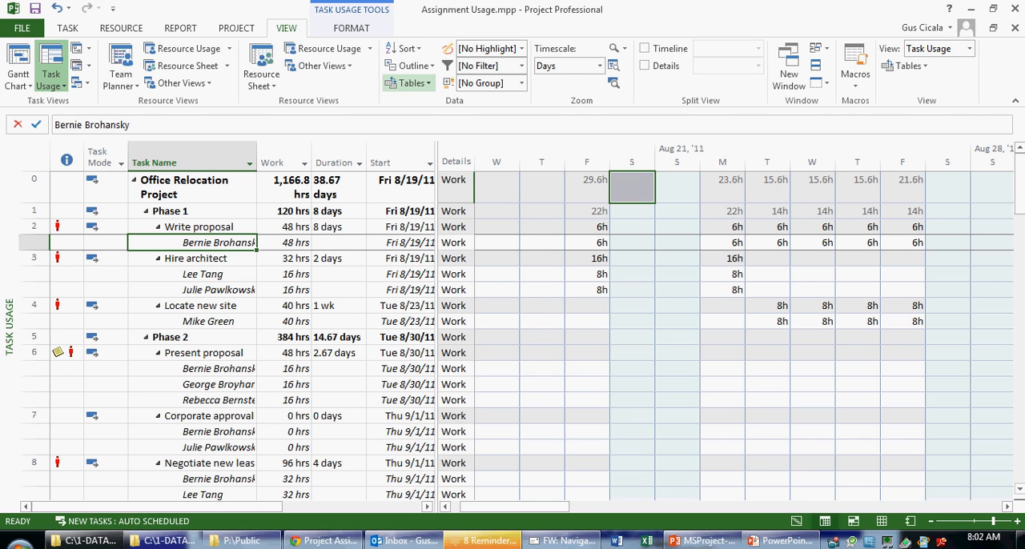
Apply the Work table to the Task Usage sheet and glance back at the PowerPoint slide
{"action": "left_click", "coordinate": [412, 84]}
{"action": "left_click", "coordinate": [418, 263]}
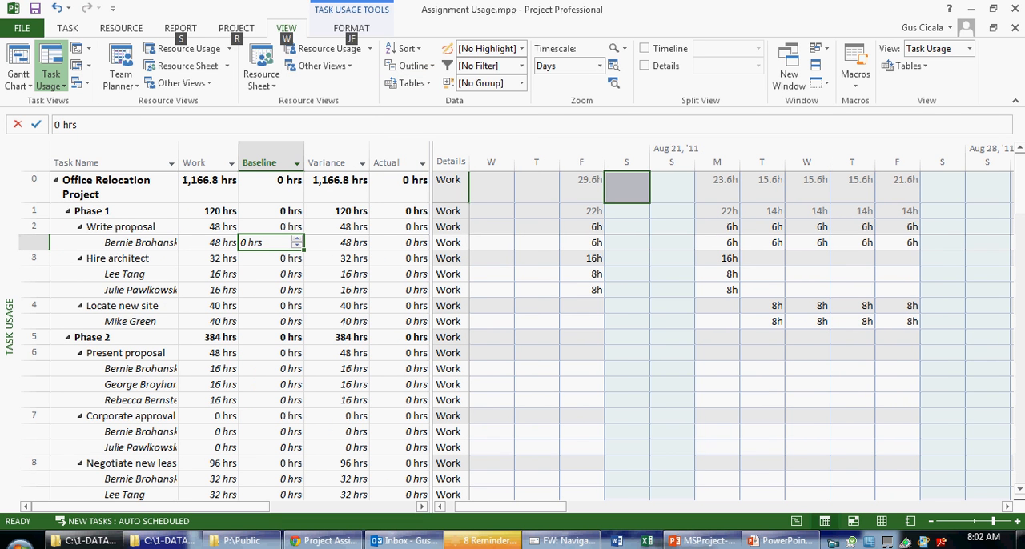
{"action": "key", "text": "alt+Tab"}
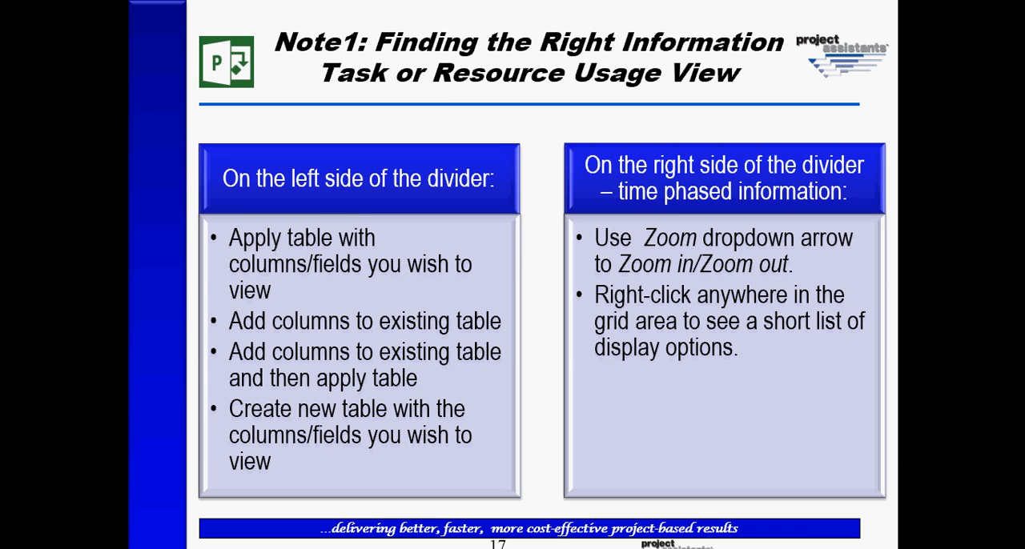
{"action": "key", "text": "alt+Tab"}
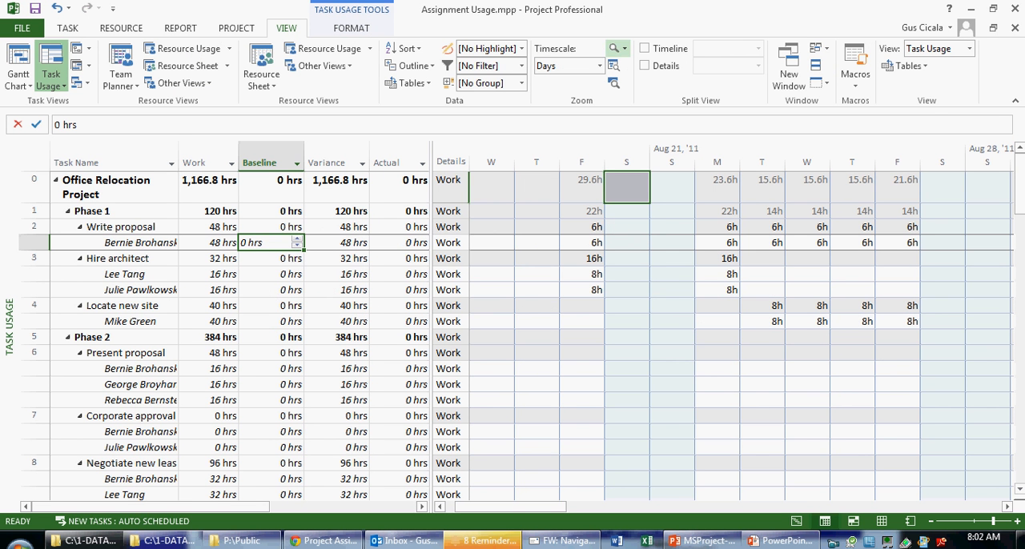
Zoom the timescale out two levels to seven-day periods and select the project's total work cells from week 31 through September 11
{"action": "left_click", "coordinate": [617, 48]}
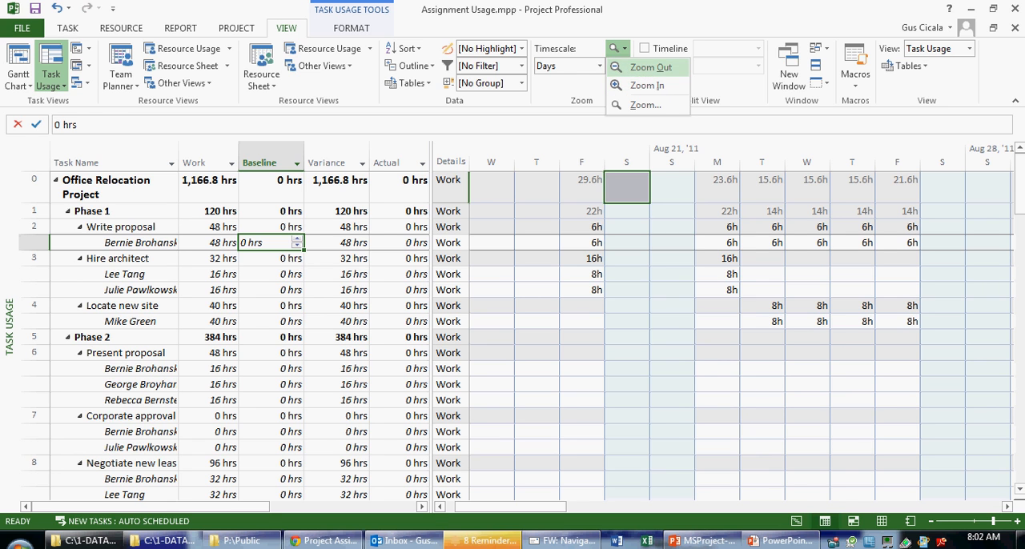
{"action": "left_click", "coordinate": [651, 68]}
{"action": "left_click", "coordinate": [617, 48]}
{"action": "left_click", "coordinate": [647, 67]}
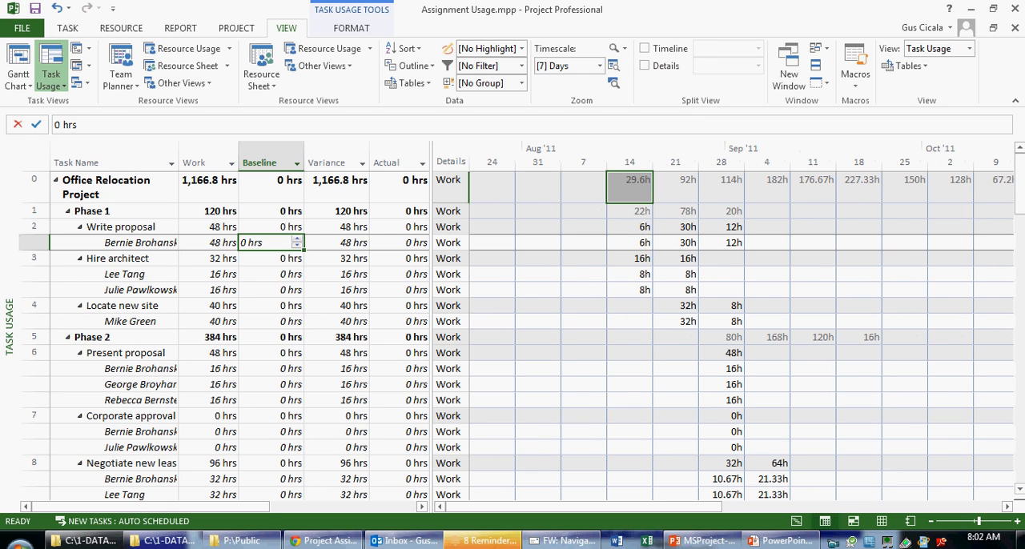
{"action": "left_click_drag", "start_coordinate": [538, 188], "coordinate": [814, 187]}
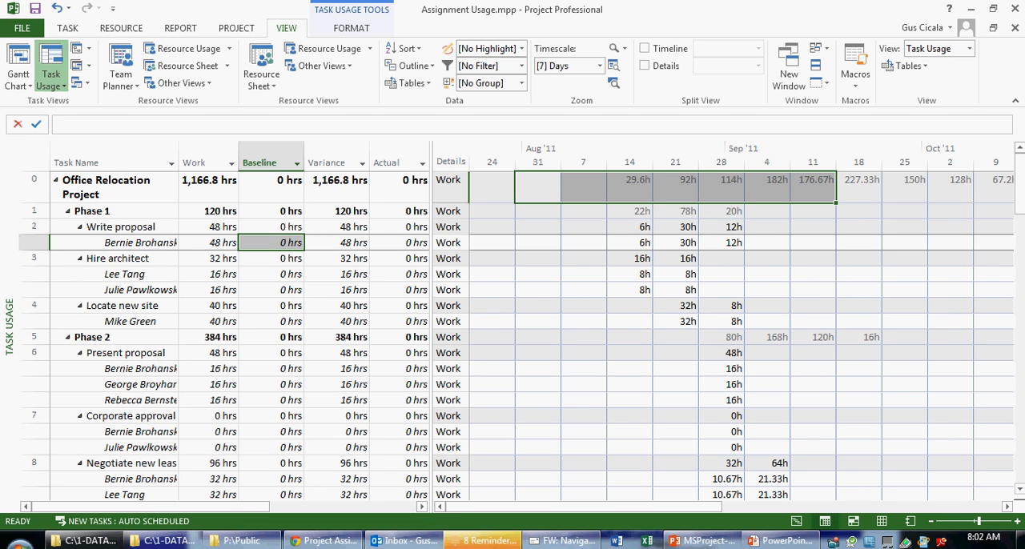
Set the timescale to Months, and switch it to Quarters
{"action": "left_click", "coordinate": [599, 66]}
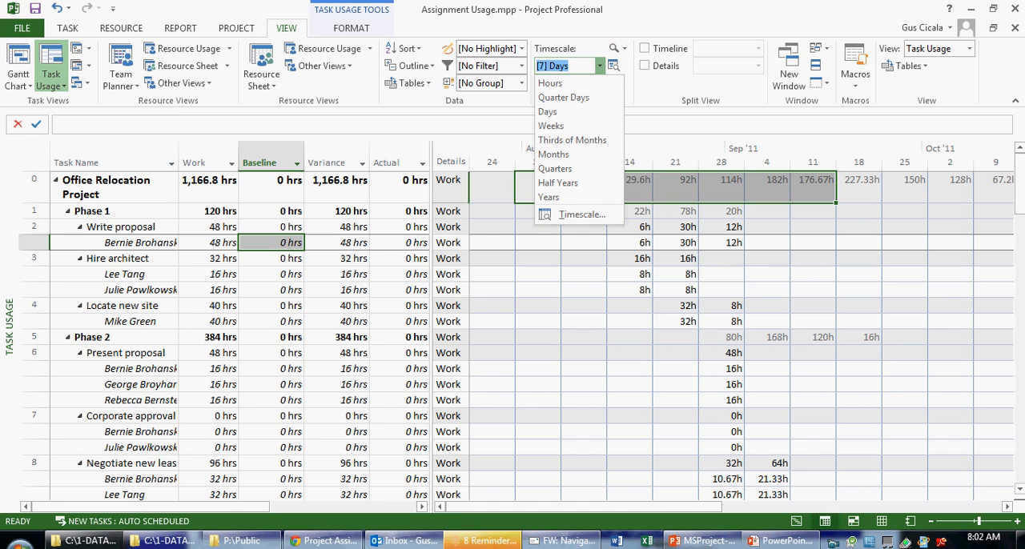
{"action": "left_click", "coordinate": [556, 153]}
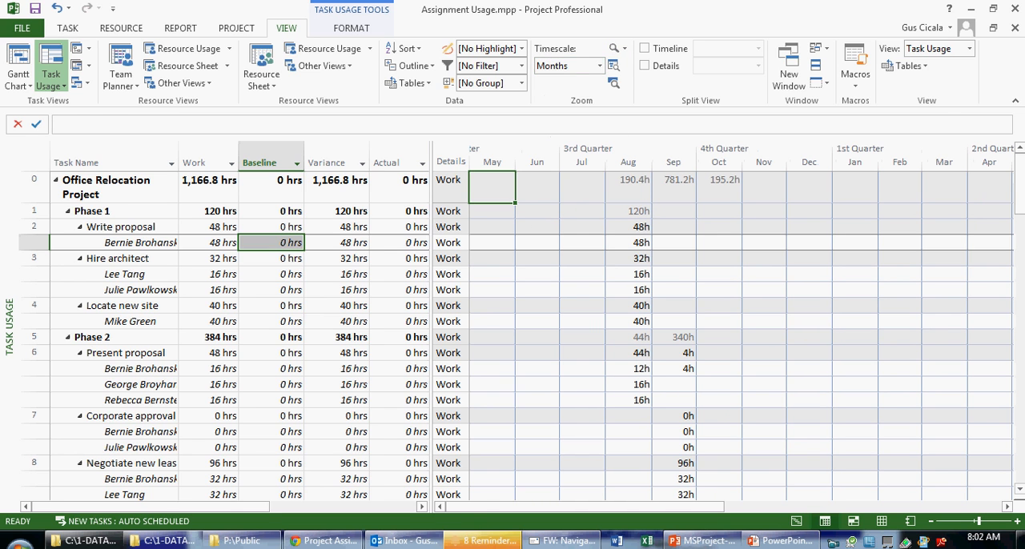
{"action": "left_click", "coordinate": [599, 66]}
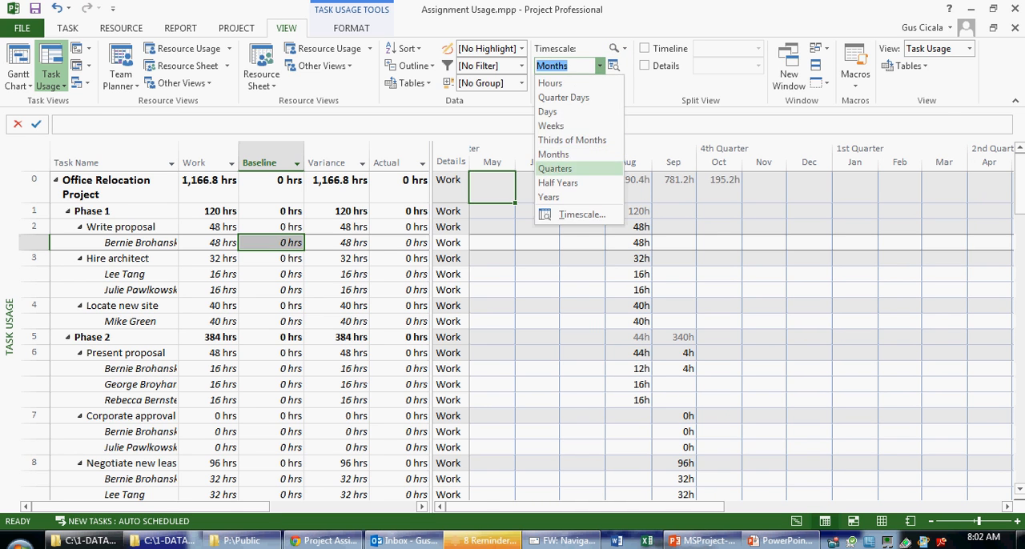
{"action": "left_click", "coordinate": [556, 168]}
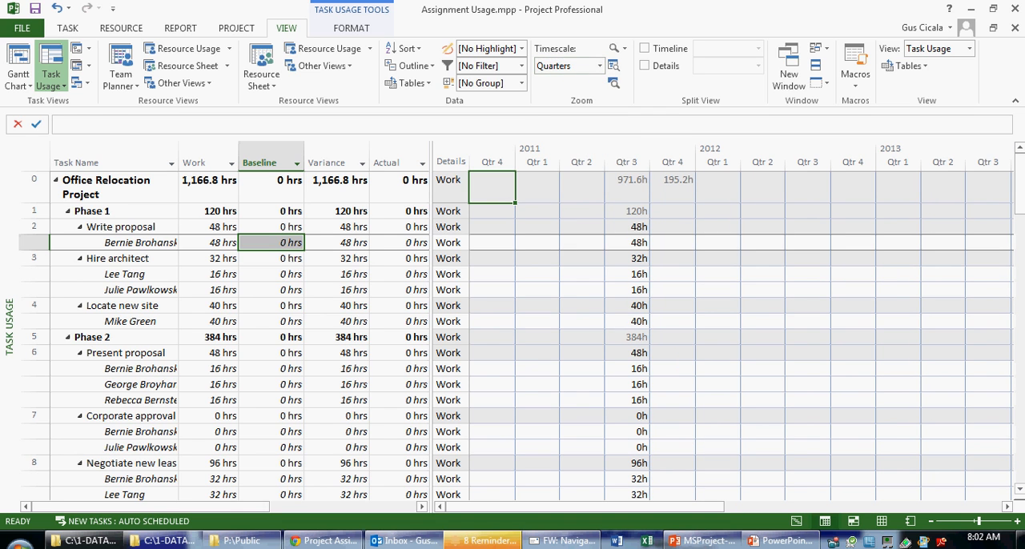
Set the timescale to Days and bring the selected assignment's work into view with Scroll to Task
{"action": "left_click", "coordinate": [599, 66]}
{"action": "left_click", "coordinate": [556, 111]}
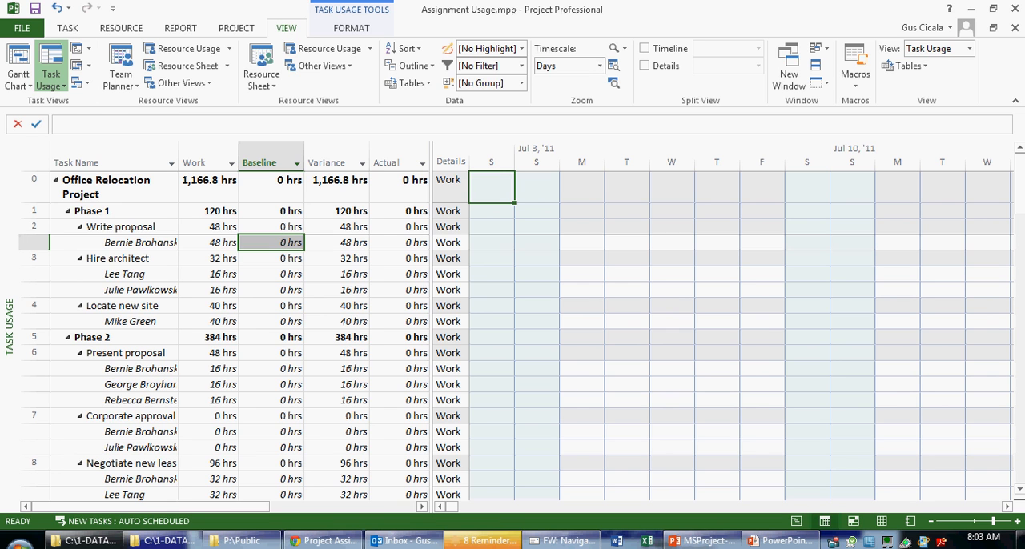
{"action": "key", "text": "ctrl+shift+F5"}
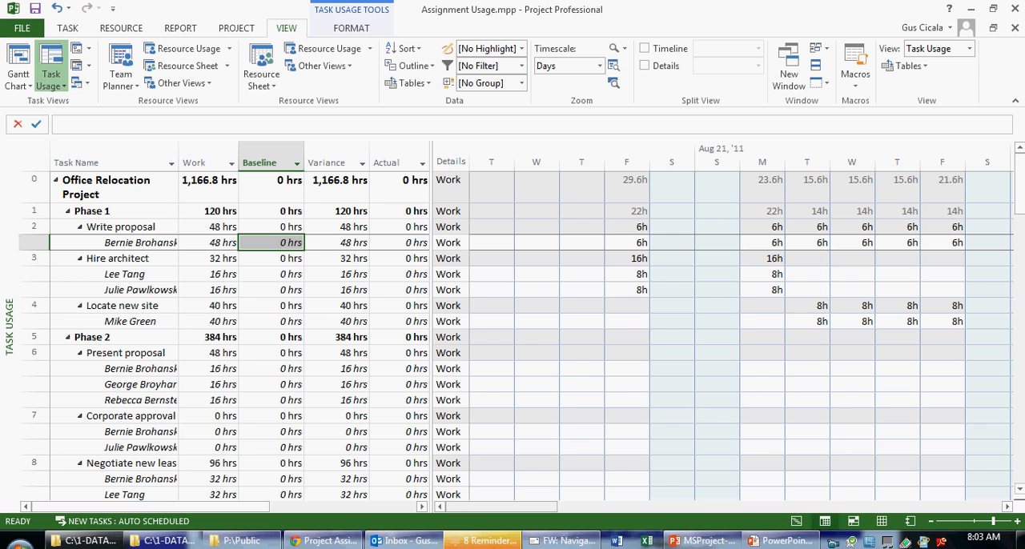
Page through the daily timescale to the period around Oct 9, '11
{"action": "key", "text": "alt+Page_Down"}
{"action": "key", "text": "alt+Page_Up"}
{"action": "key", "text": "alt+Page_Down"}
{"action": "key", "text": "alt+Page_Down"}
{"action": "key", "text": "alt+Page_Down"}
{"action": "key", "text": "alt+Page_Down"}
{"action": "key", "text": "alt+Page_Down"}
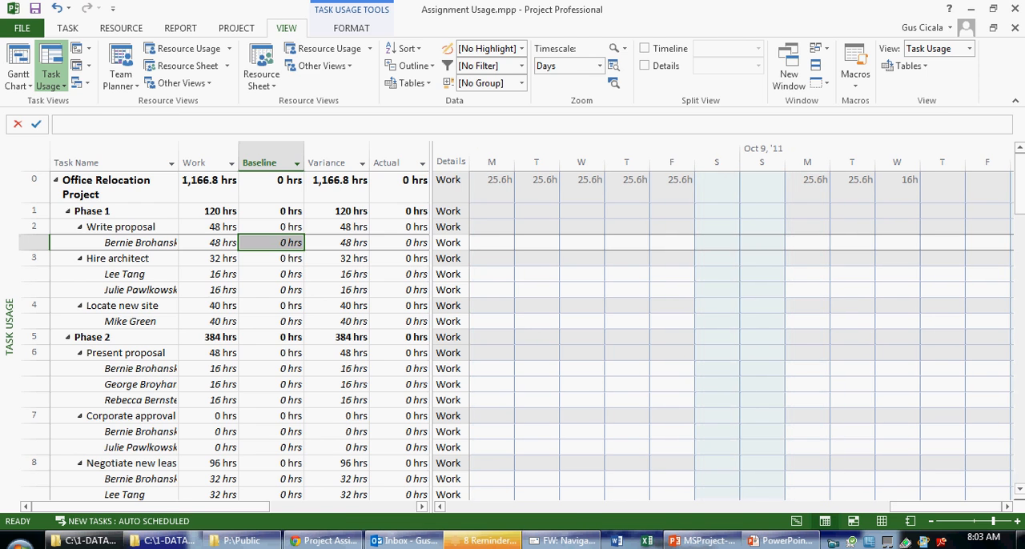
Check the next PowerPoint slide, return to Project, and use Scroll to Task to show the selected assignment's scheduled work
{"action": "key", "text": "alt+Tab"}
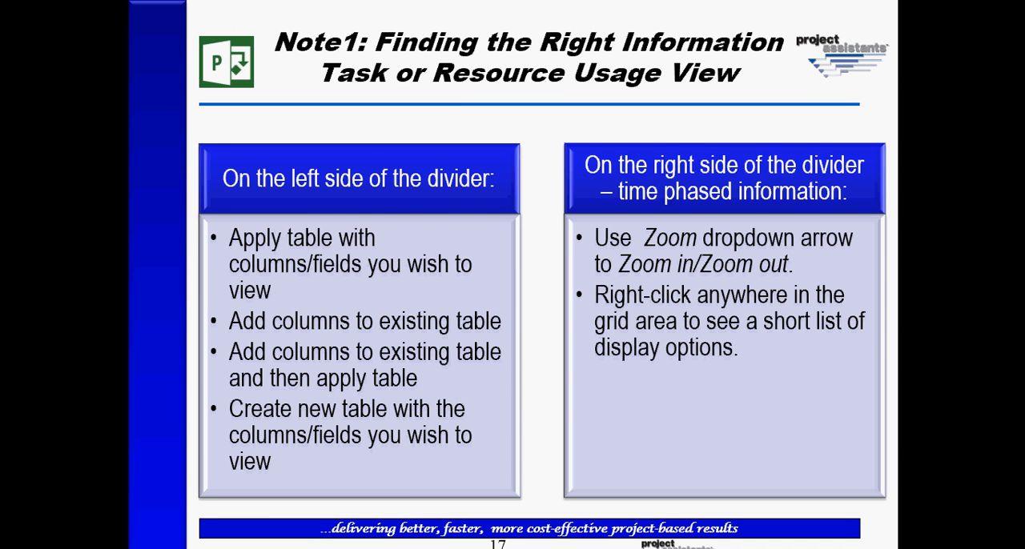
{"action": "key", "text": "Page_Down"}
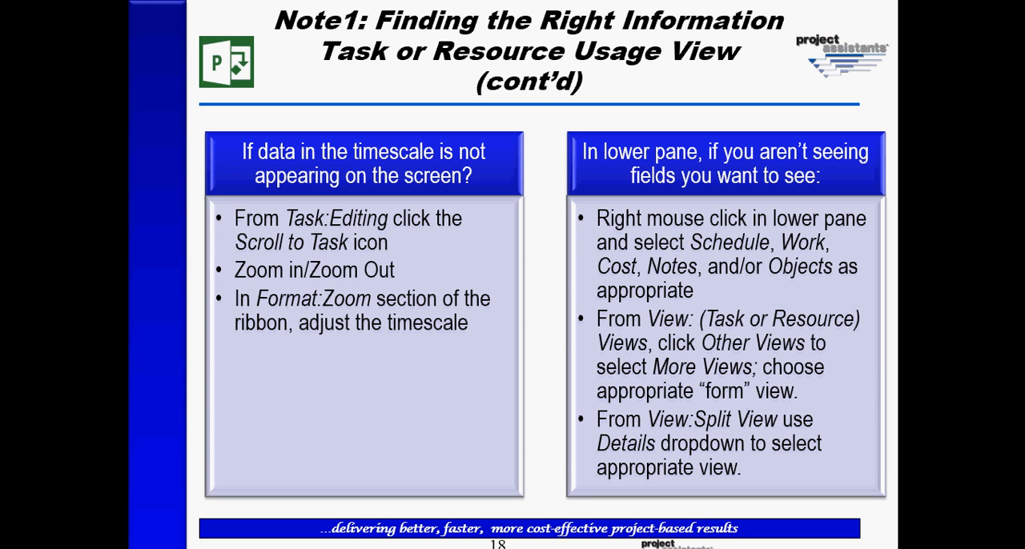
{"action": "key", "text": "alt+Tab"}
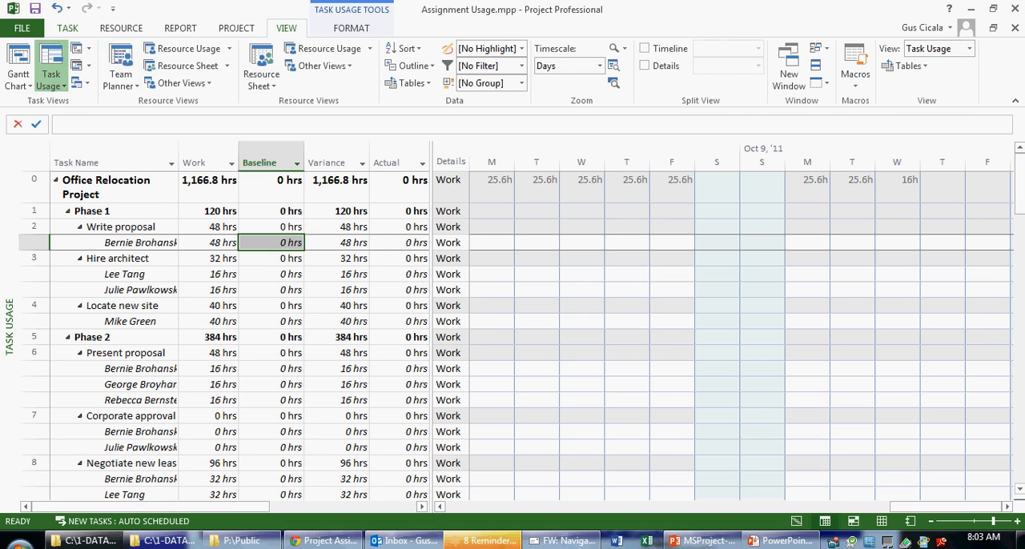
{"action": "left_click", "coordinate": [68, 28]}
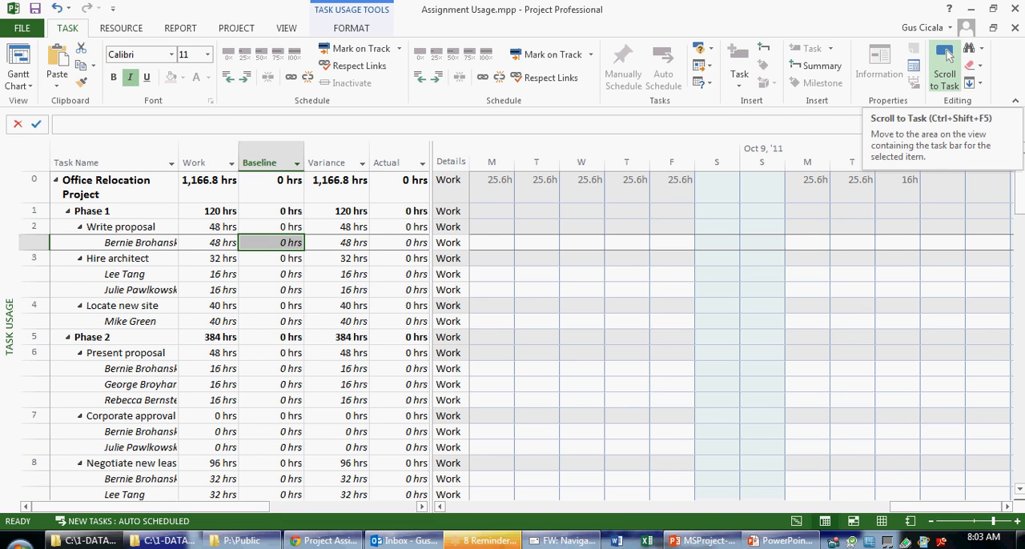
{"action": "left_click", "coordinate": [947, 54]}
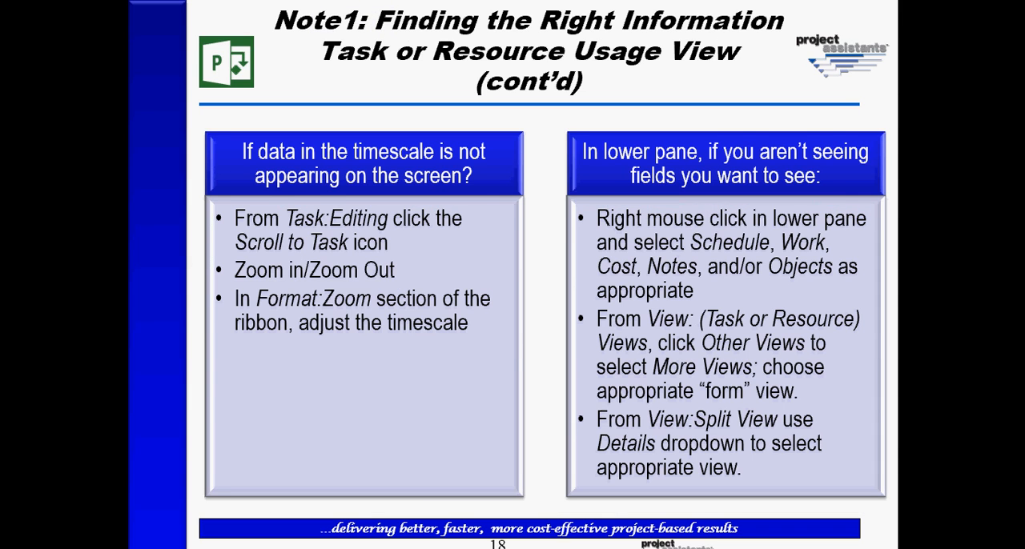
Check the previous PowerPoint slide, return to Project, and replace the Work detail with Actual Work in the time-phased grid
{"action": "key", "text": "Left"}
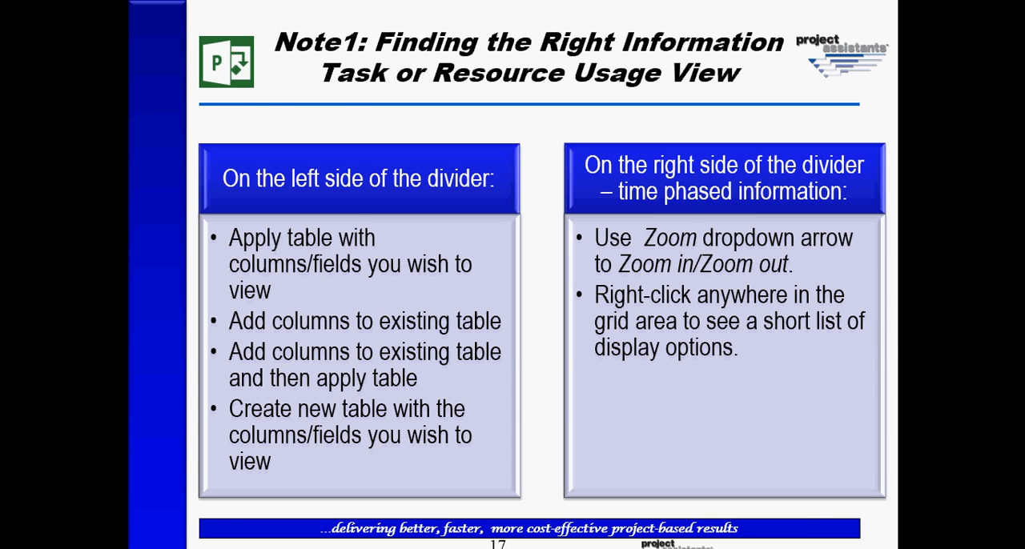
{"action": "key", "text": "alt+Tab"}
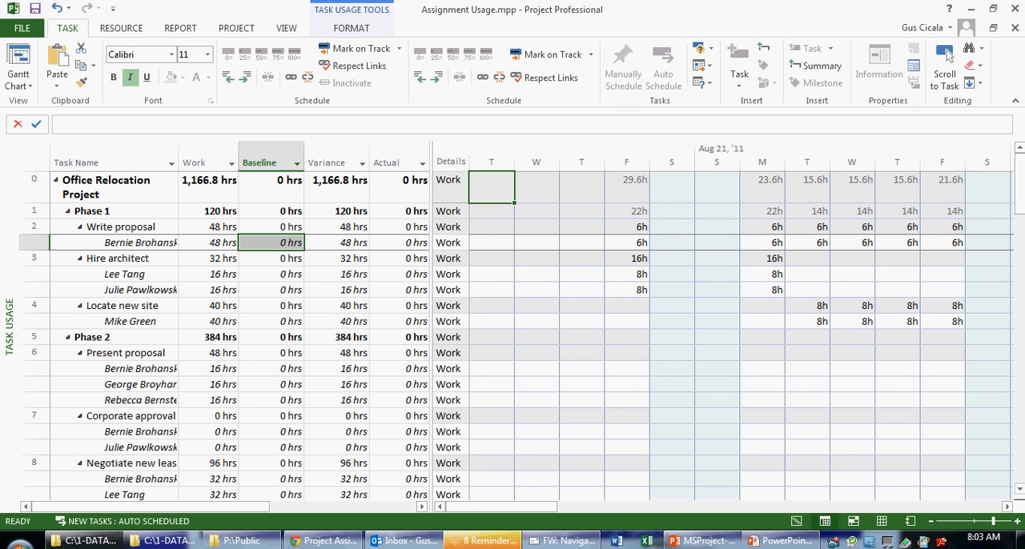
{"action": "right_click", "coordinate": [597, 309]}
{"action": "key", "text": "Down"}
{"action": "key", "text": "Down"}
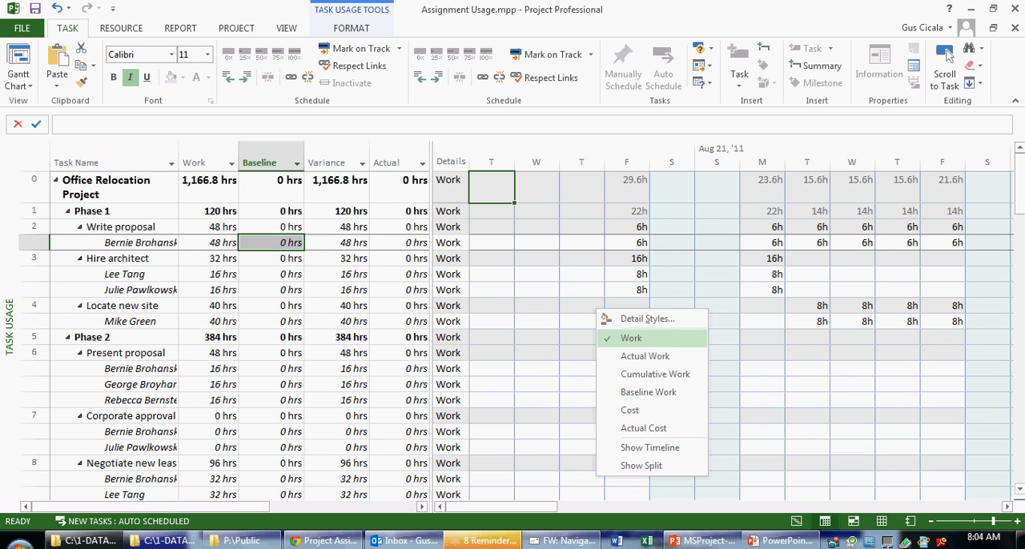
{"action": "left_click", "coordinate": [632, 339]}
{"action": "right_click", "coordinate": [609, 289]}
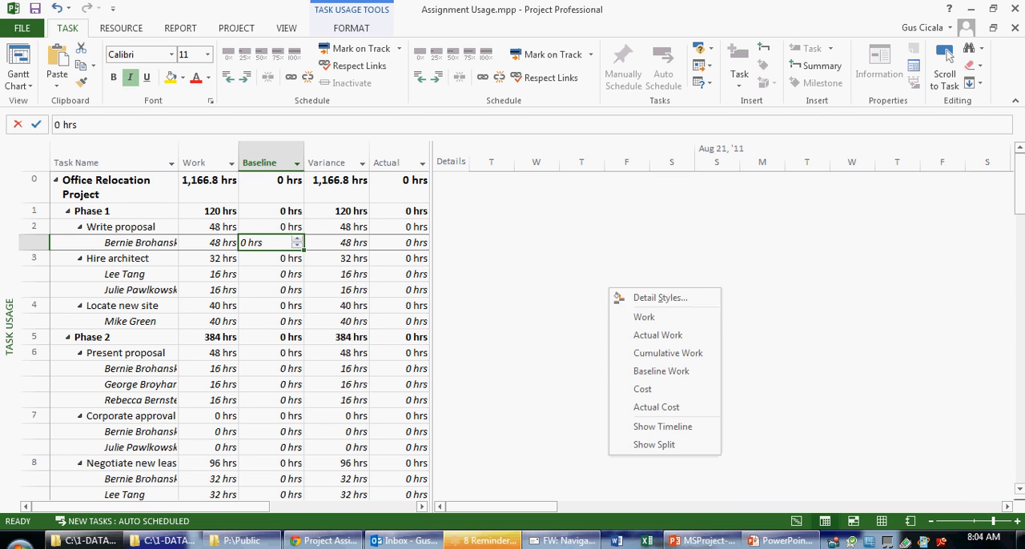
{"action": "key", "text": "Down"}
{"action": "key", "text": "Return"}
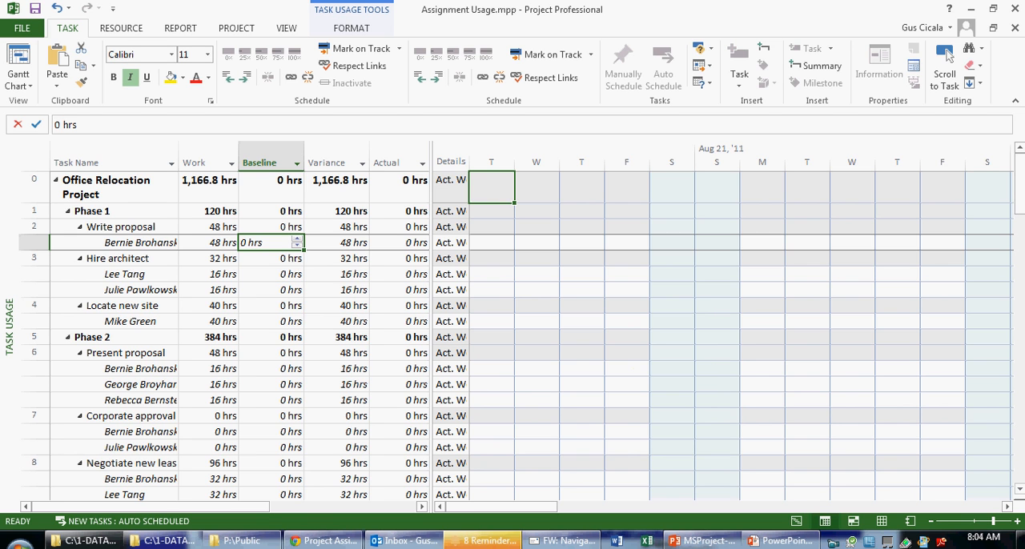
Add Percent Allocation to the fields shown in the time-phased grid through Detail Styles
{"action": "right_click", "coordinate": [631, 293]}
{"action": "key", "text": "Down"}
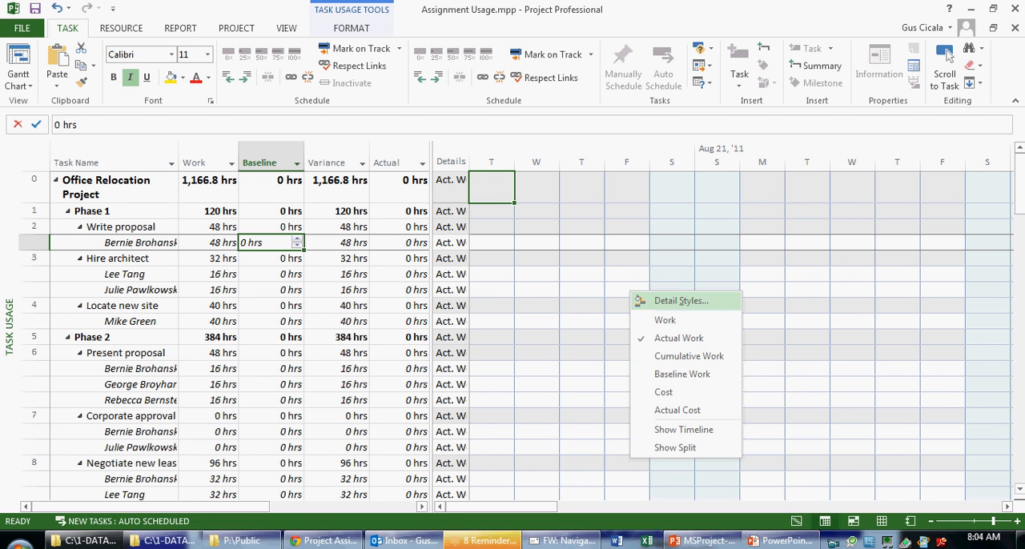
{"action": "key", "text": "Return"}
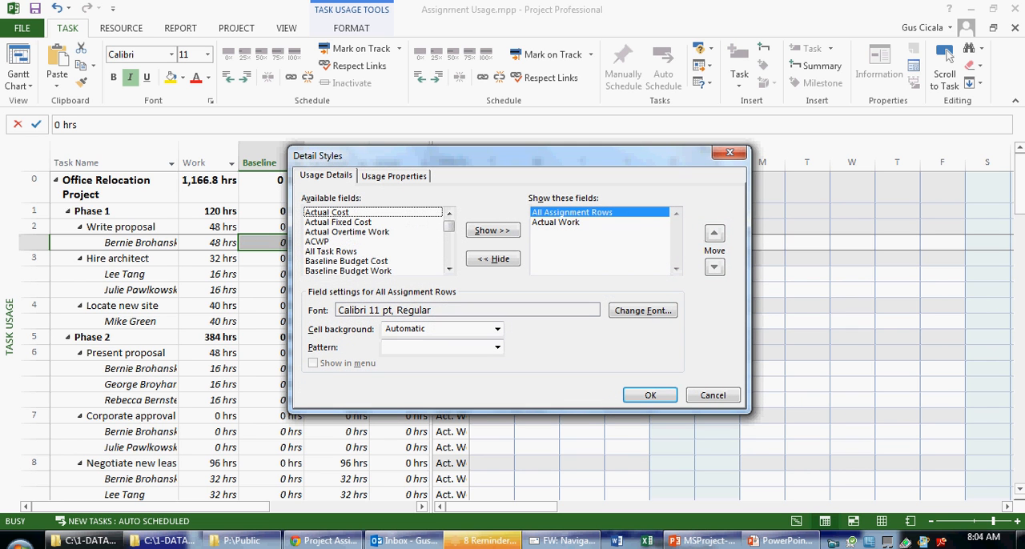
{"action": "scroll", "coordinate": [373, 240], "scroll_direction": "down", "scroll_amount": 4}
{"action": "scroll", "coordinate": [373, 240], "scroll_direction": "down", "scroll_amount": 15}
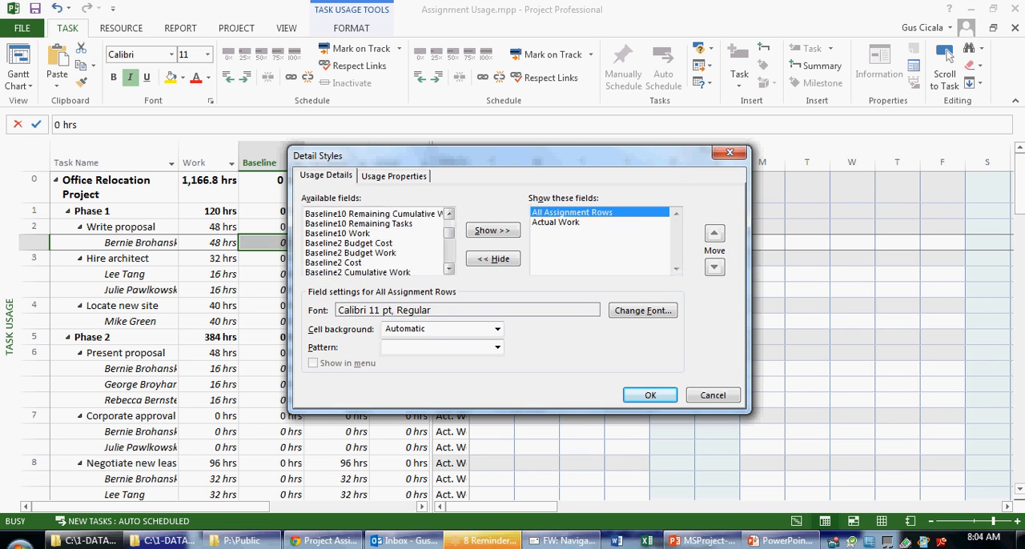
{"action": "scroll", "coordinate": [374, 240], "scroll_direction": "down", "scroll_amount": 4}
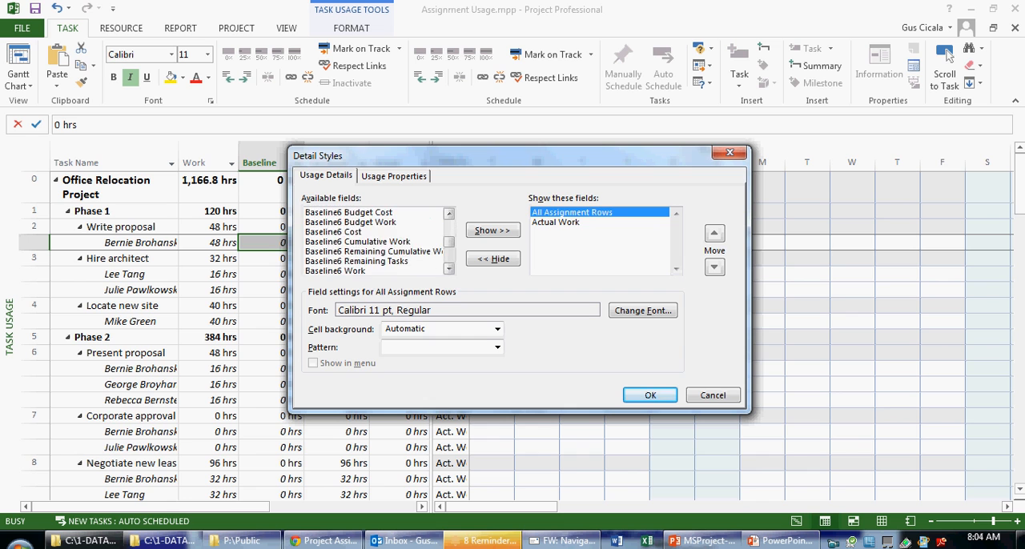
{"action": "key", "text": "p"}
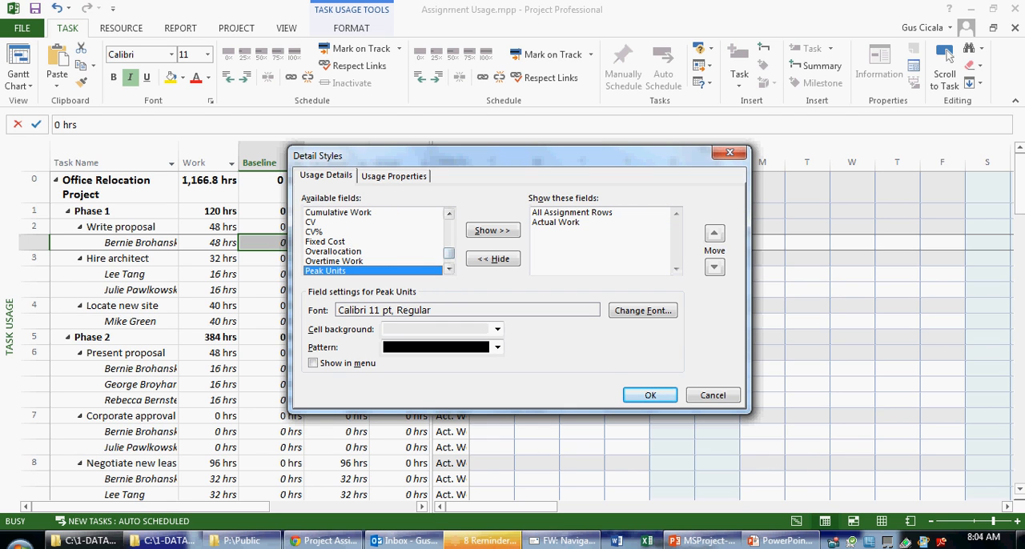
{"action": "left_click", "coordinate": [448, 269]}
{"action": "left_click", "coordinate": [448, 269]}
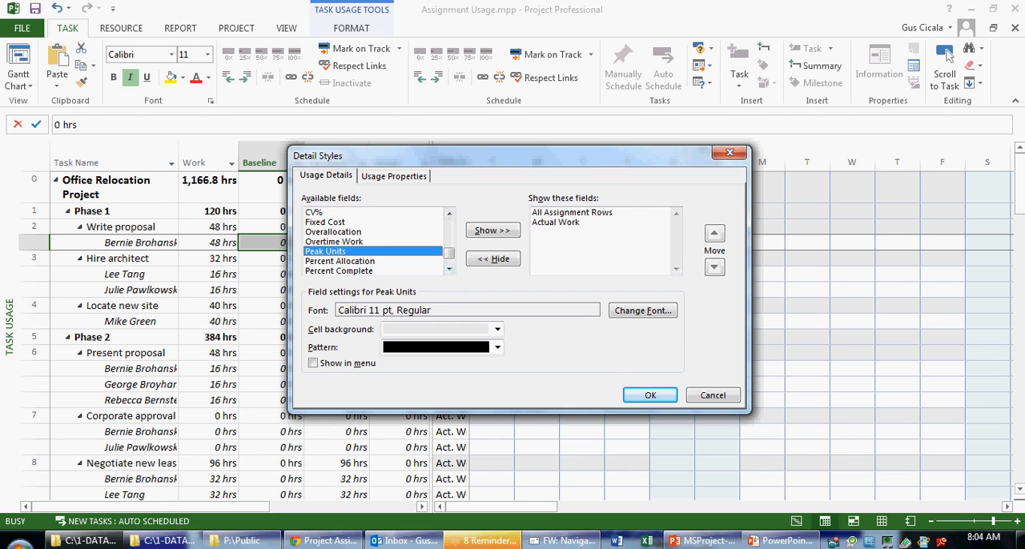
{"action": "left_click", "coordinate": [341, 261]}
{"action": "left_click", "coordinate": [492, 231]}
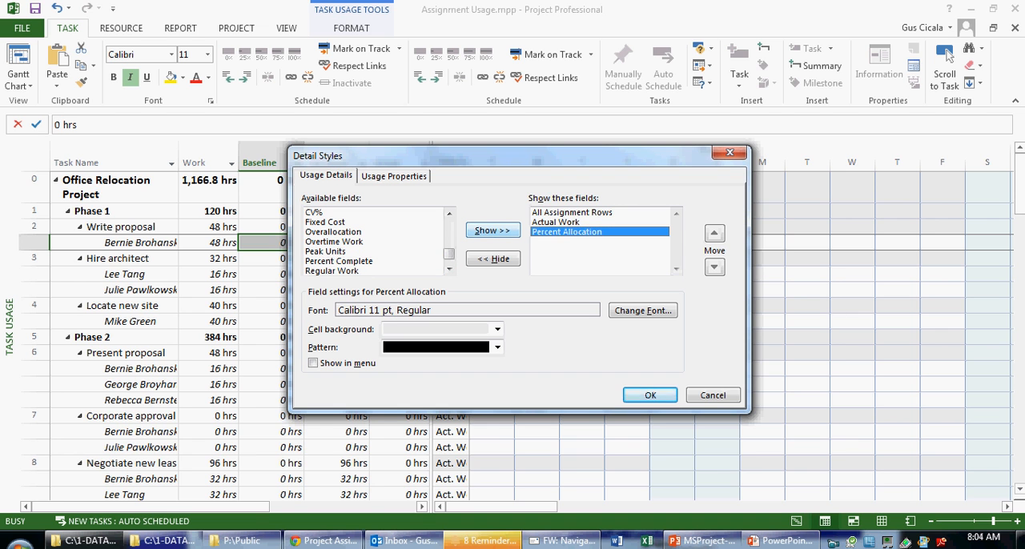
Remove Actual Work from the shown usage fields and apply the detail styles
{"action": "left_click", "coordinate": [556, 223]}
{"action": "left_click", "coordinate": [492, 259]}
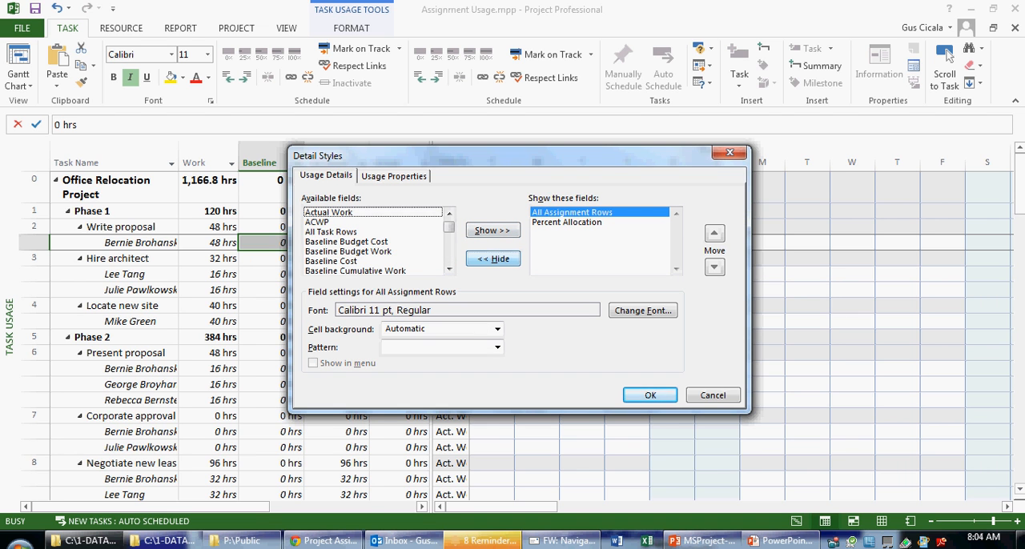
{"action": "key", "text": "Return"}
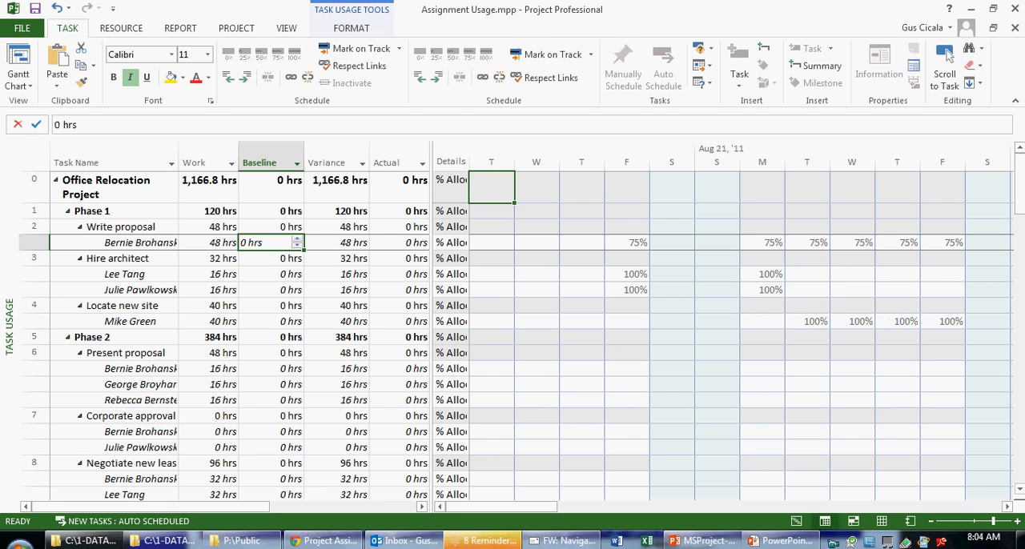
Hide all subtasks of the whole project, and expand only the project summary and Phase 1
{"action": "left_click", "coordinate": [286, 28]}
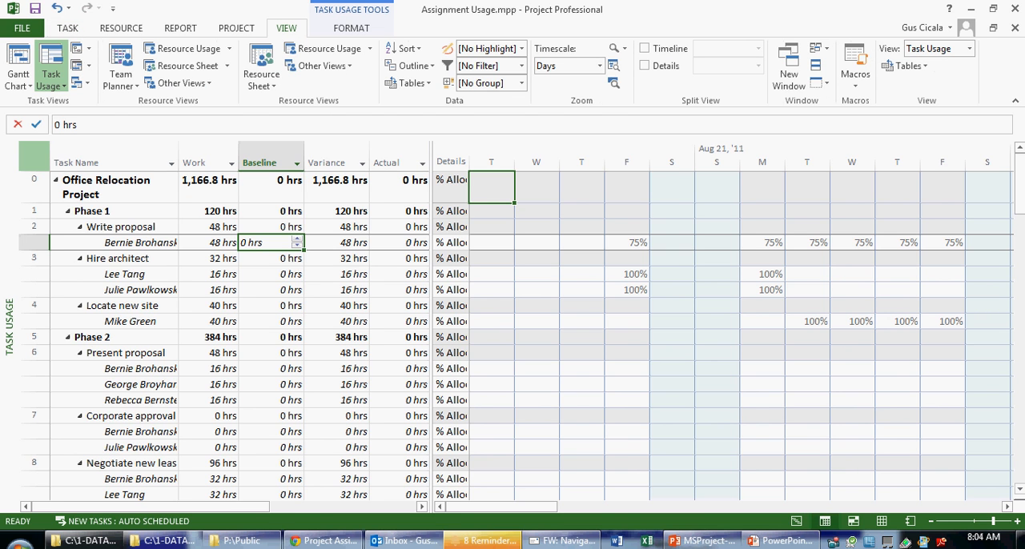
{"action": "left_click", "coordinate": [33, 156]}
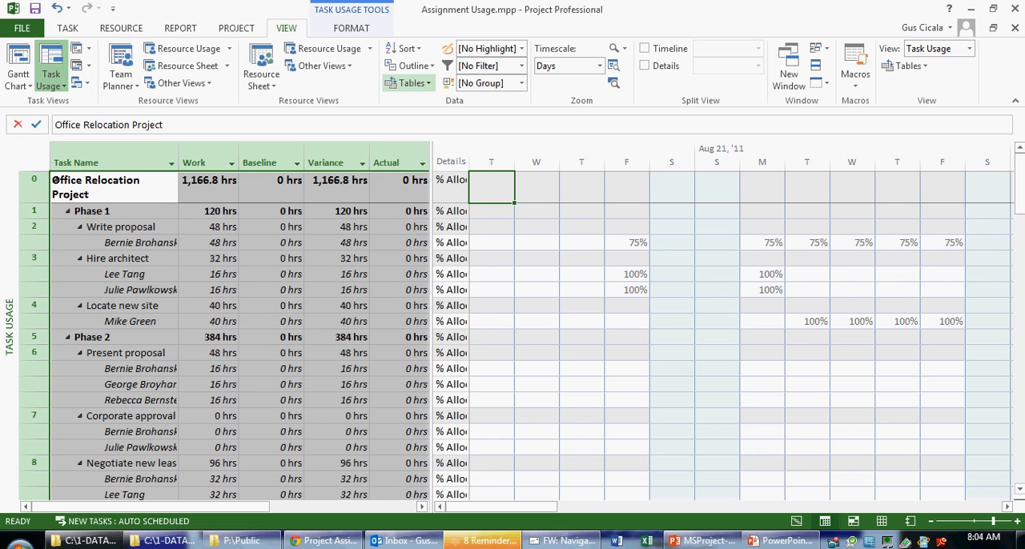
{"action": "left_click", "coordinate": [414, 66]}
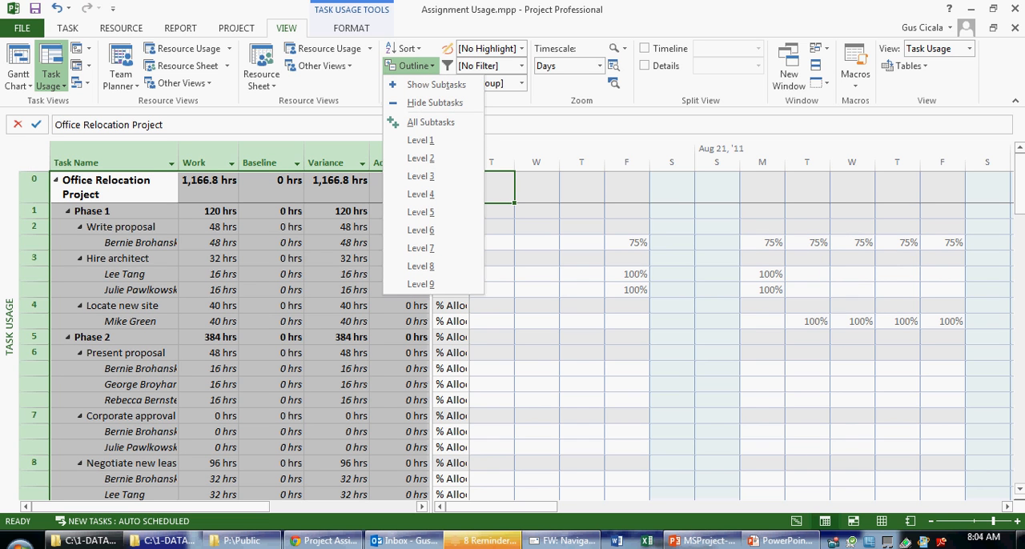
{"action": "left_click", "coordinate": [434, 103]}
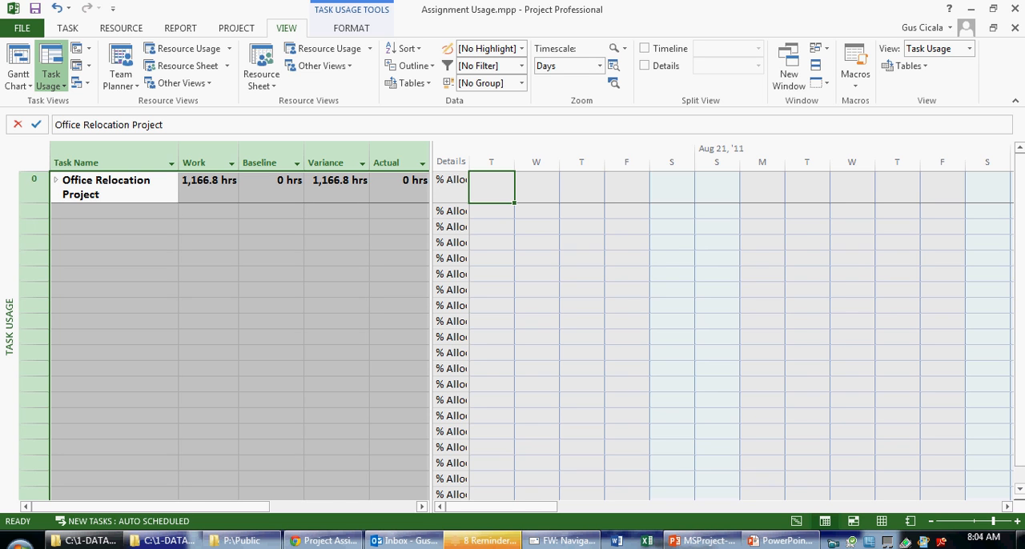
{"action": "left_click", "coordinate": [56, 180]}
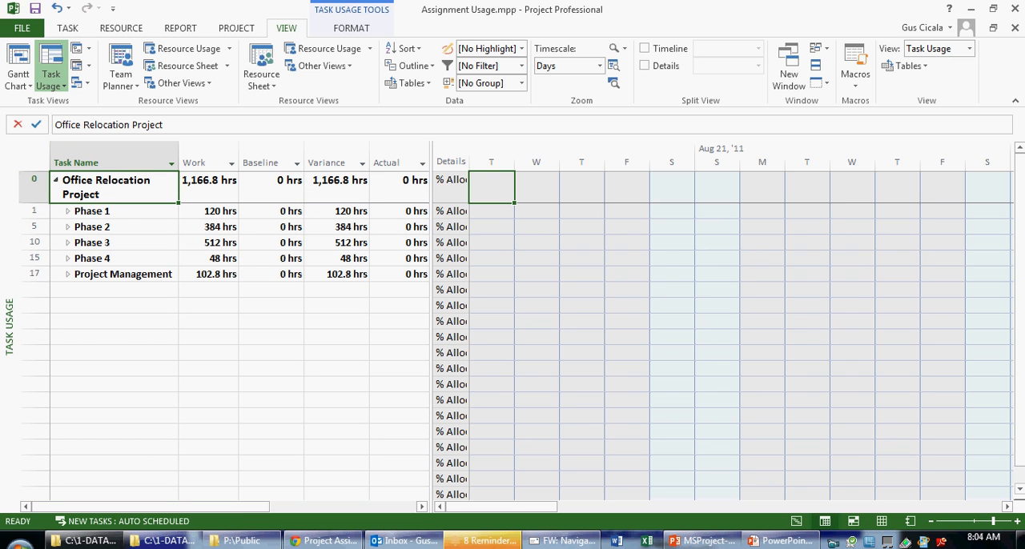
{"action": "left_click", "coordinate": [68, 212]}
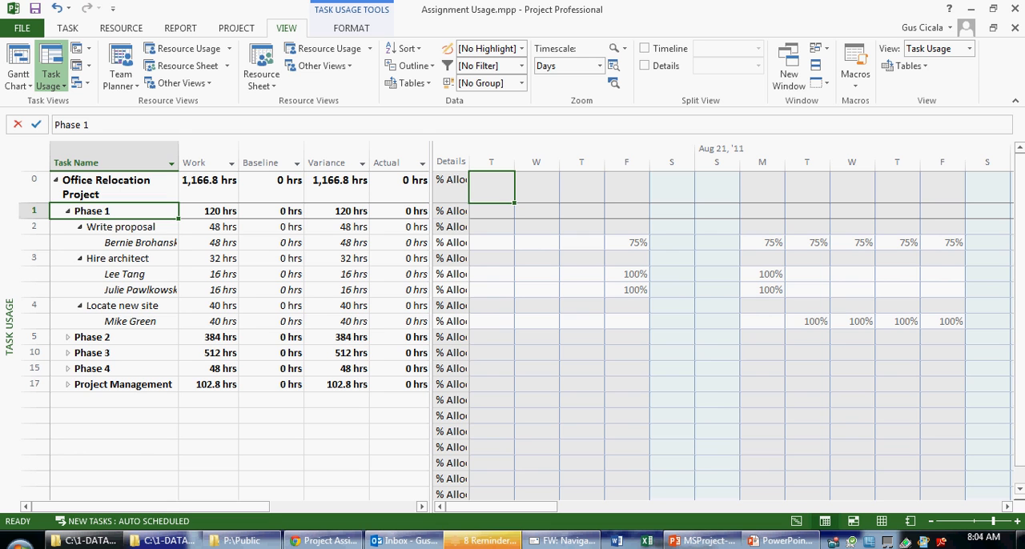
Split the window beneath Task Usage and show the Gantt Chart in the lower pane
{"action": "left_click_drag", "start_coordinate": [1019, 342], "coordinate": [1019, 308]}
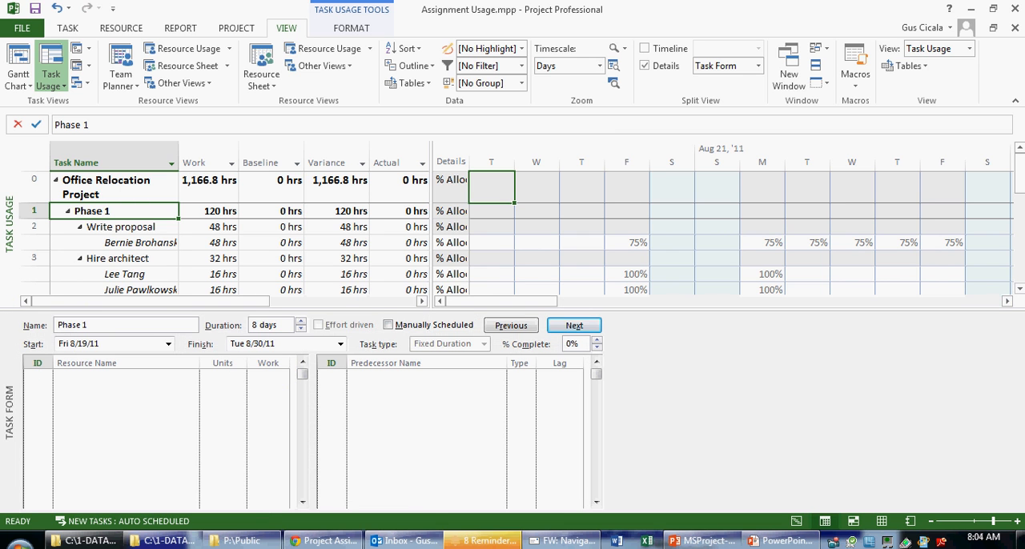
{"action": "left_click", "coordinate": [745, 401]}
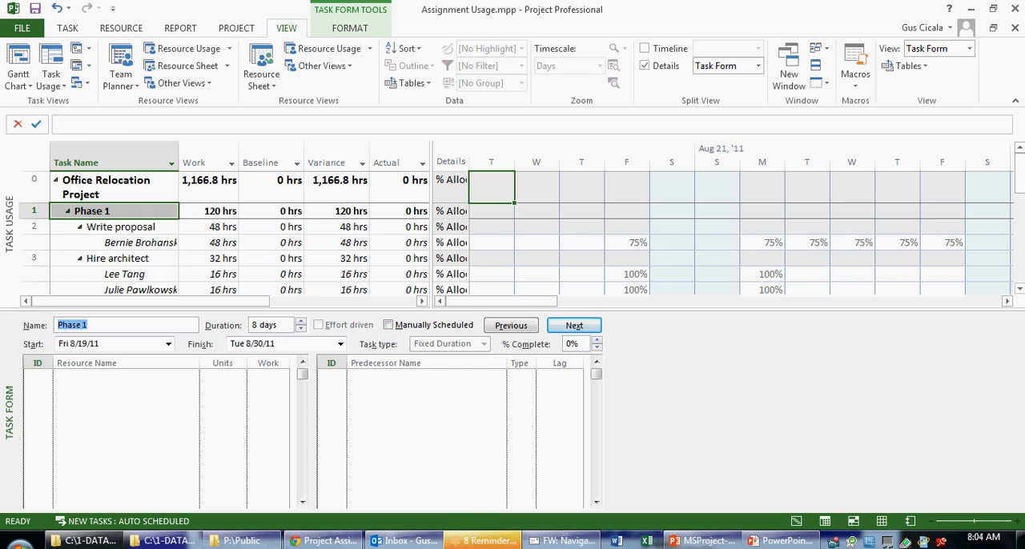
{"action": "left_click", "coordinate": [51, 80]}
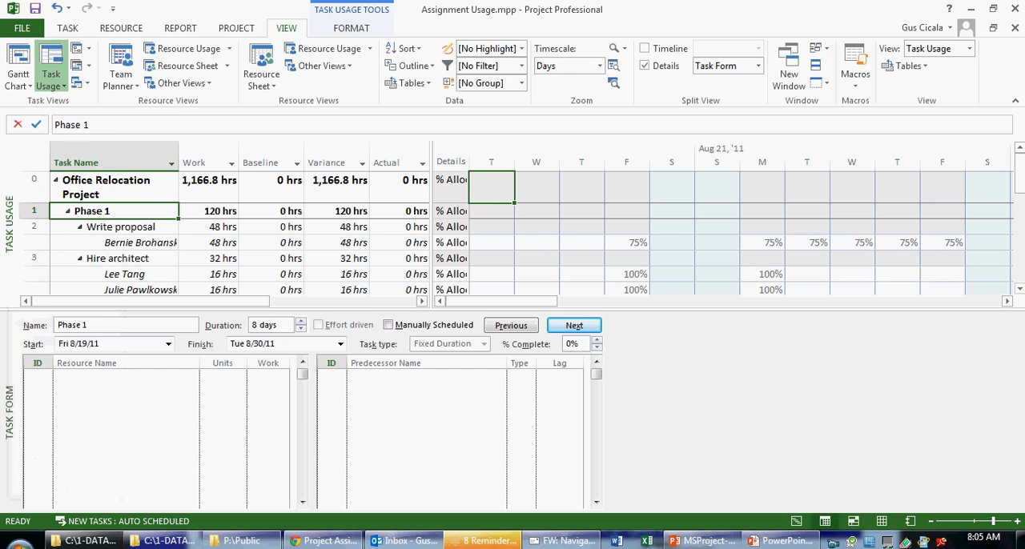
{"action": "right_click", "coordinate": [7, 402]}
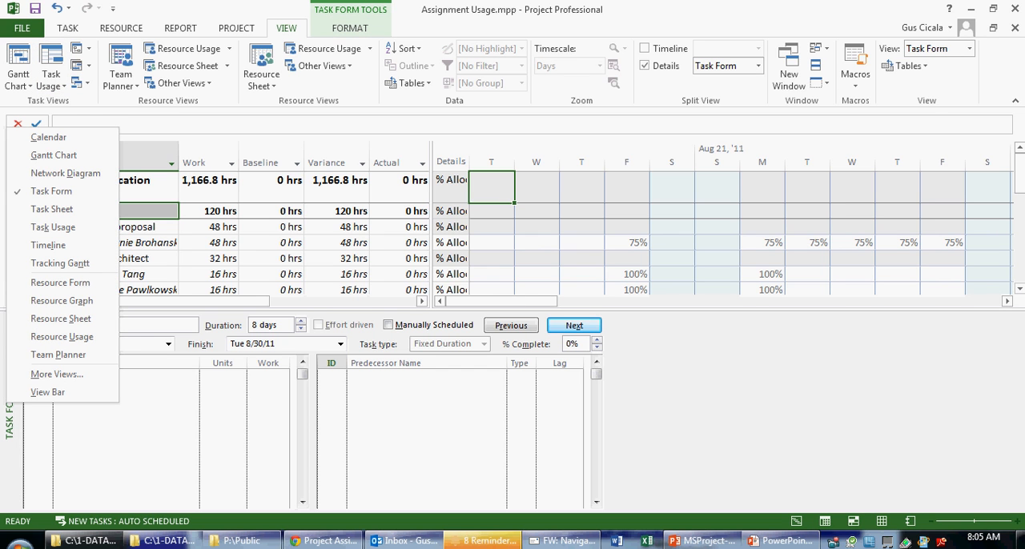
{"action": "key", "text": "Escape"}
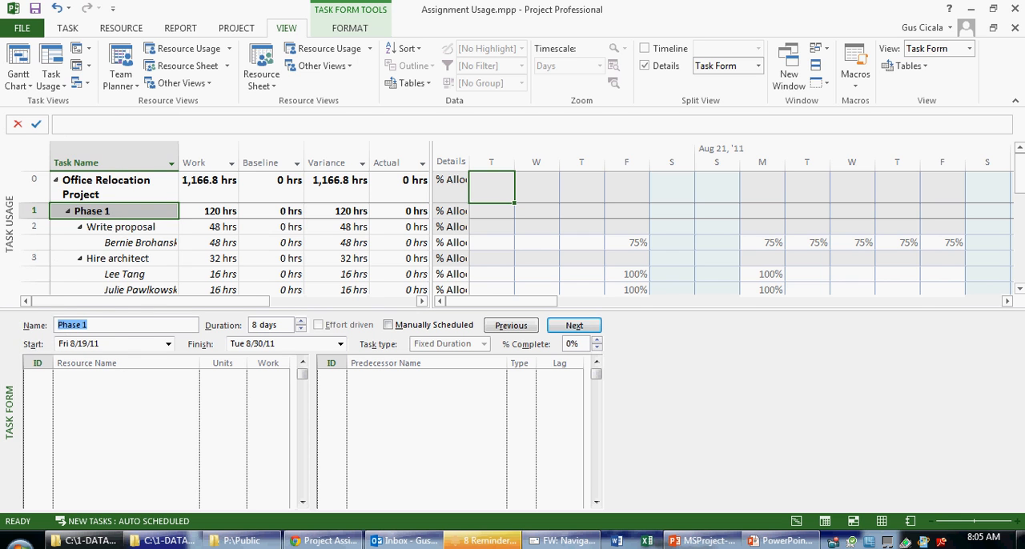
{"action": "right_click", "coordinate": [7, 356]}
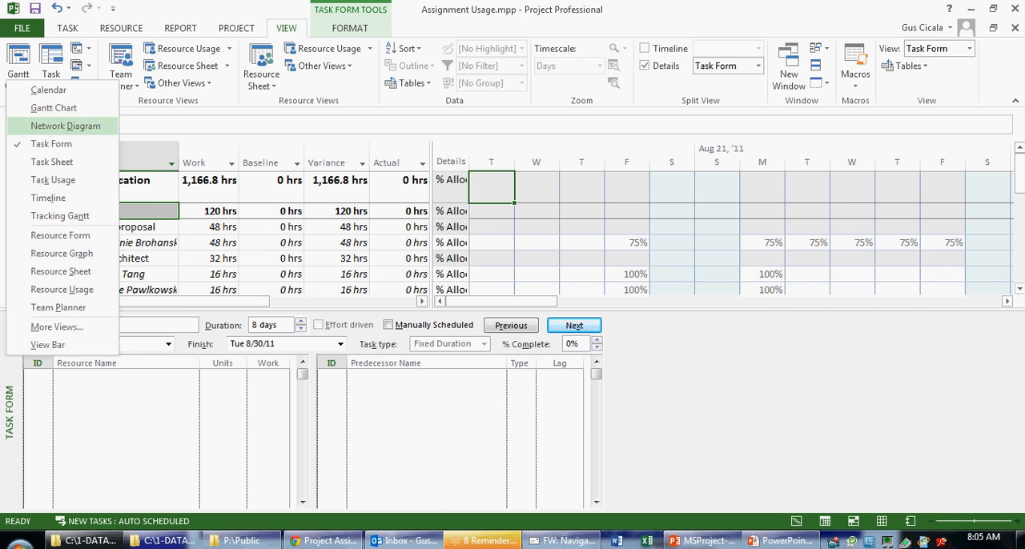
{"action": "left_click", "coordinate": [54, 108]}
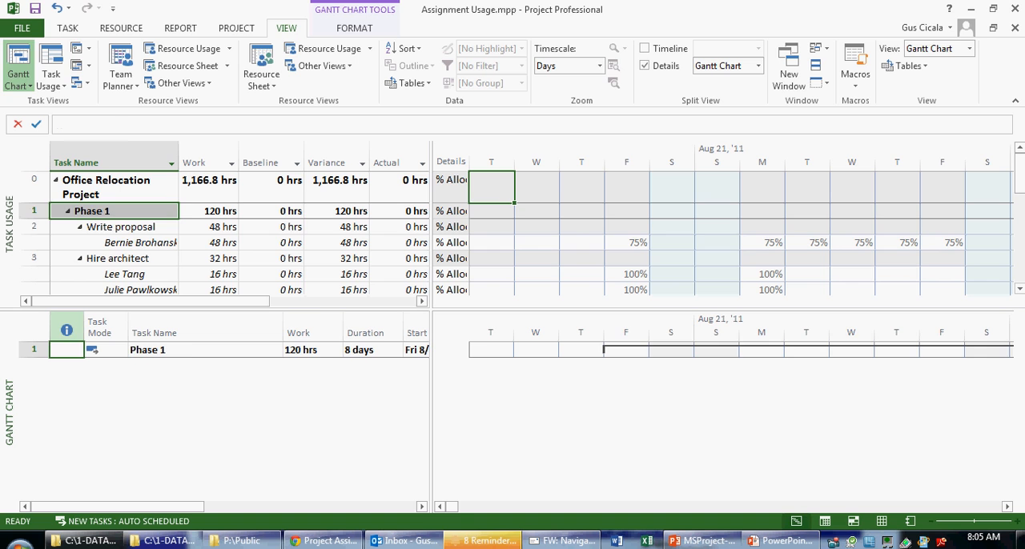
Compare the Gantt bars of Write proposal and Hire architect in the lower pane
{"action": "left_click", "coordinate": [120, 227]}
{"action": "left_click", "coordinate": [117, 259]}
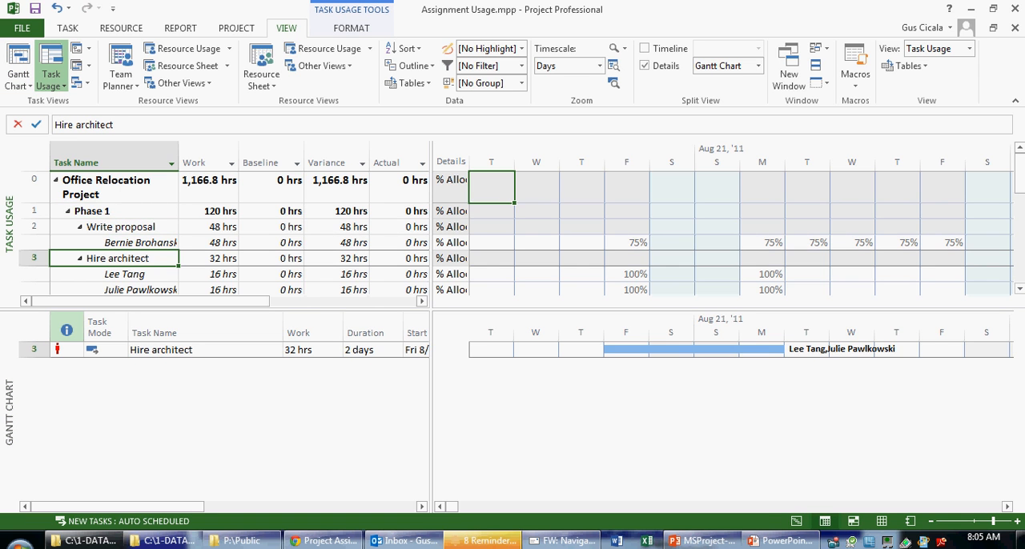
{"action": "left_click", "coordinate": [120, 227]}
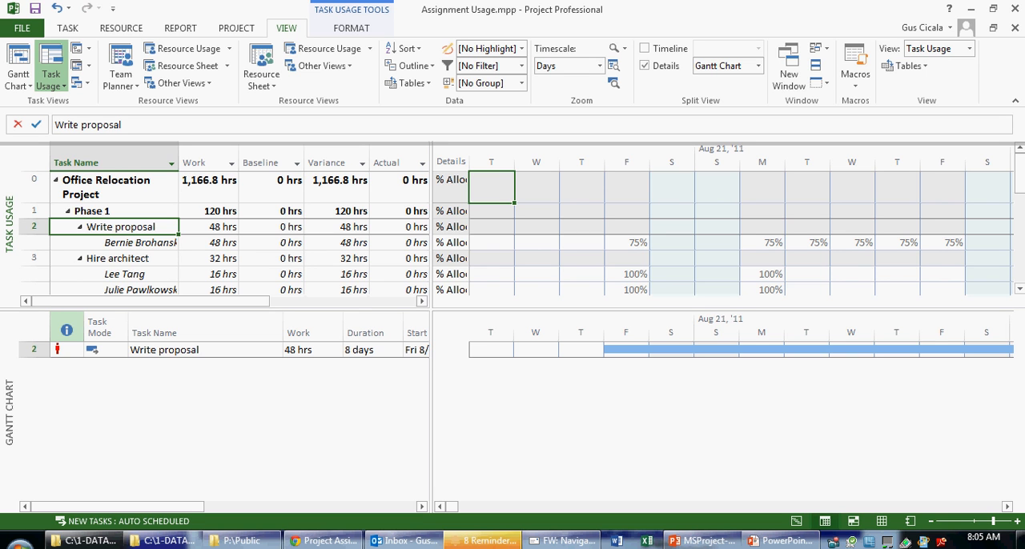
Enlarge the Gantt Chart to the full window, split it again, and show Task Usage in the lower pane
{"action": "left_click_drag", "start_coordinate": [512, 310], "coordinate": [513, 144]}
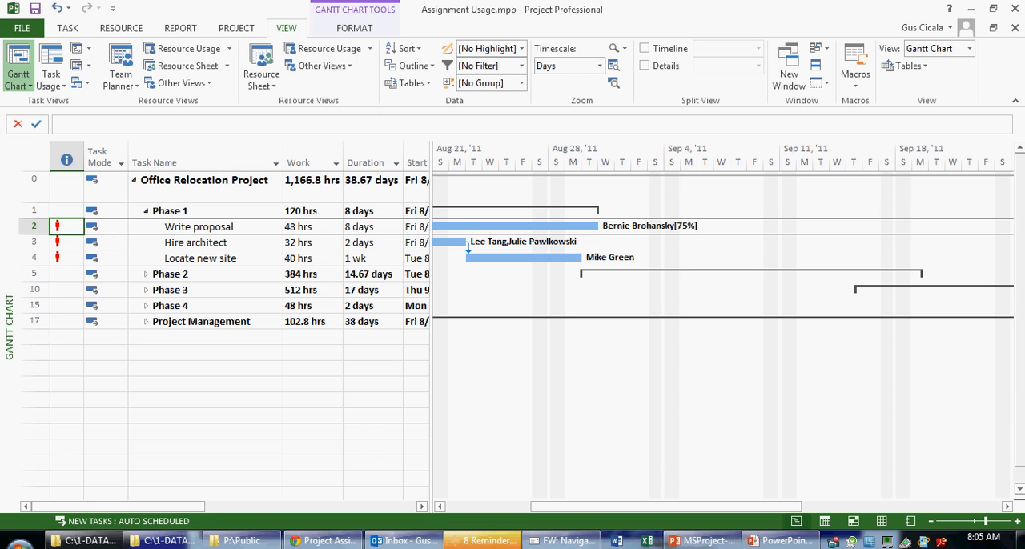
{"action": "left_click_drag", "start_coordinate": [1020, 499], "coordinate": [1019, 321]}
{"action": "right_click", "coordinate": [13, 380]}
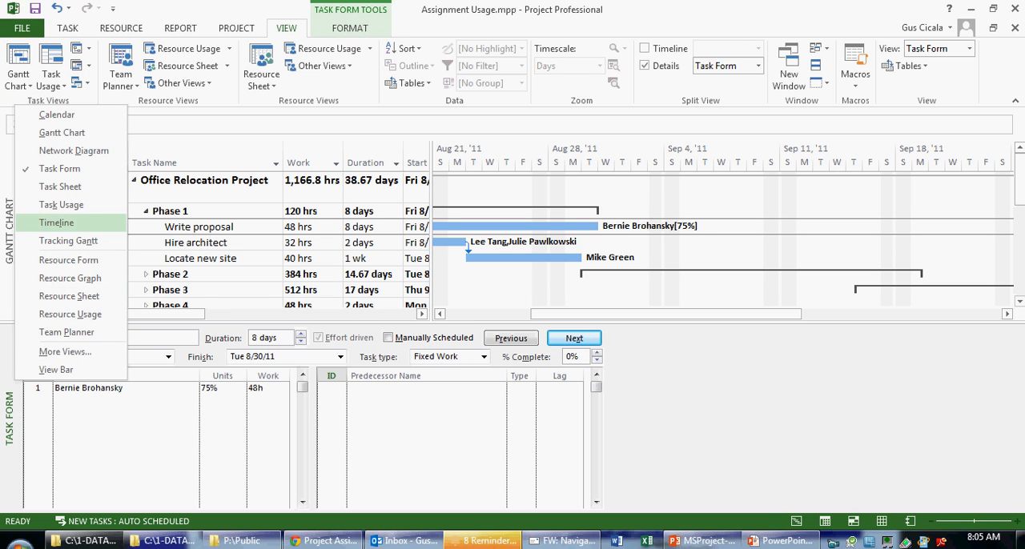
{"action": "left_click", "coordinate": [61, 204]}
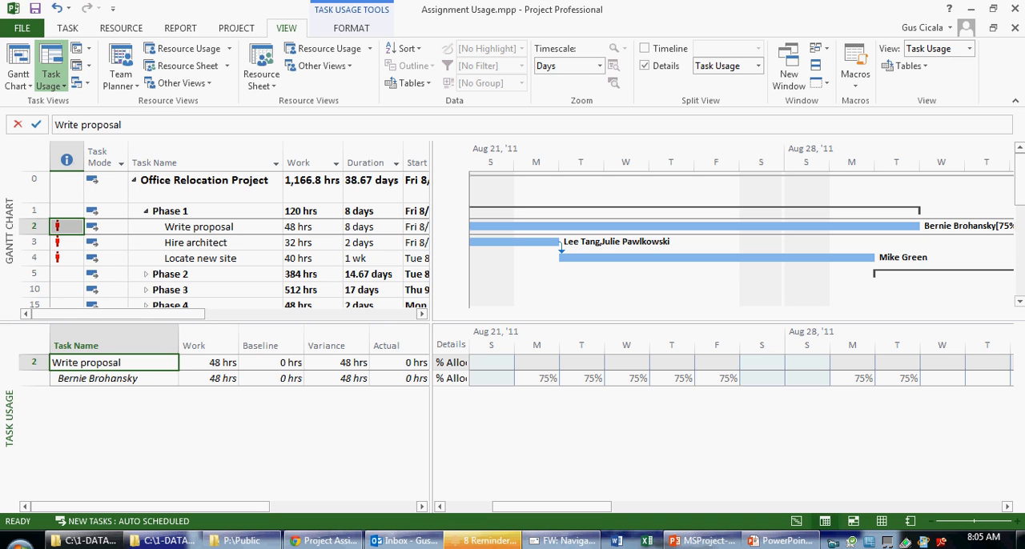
Examine the assignment details of Phase 1 and its three tasks in the Task Usage pane
{"action": "left_click", "coordinate": [205, 211]}
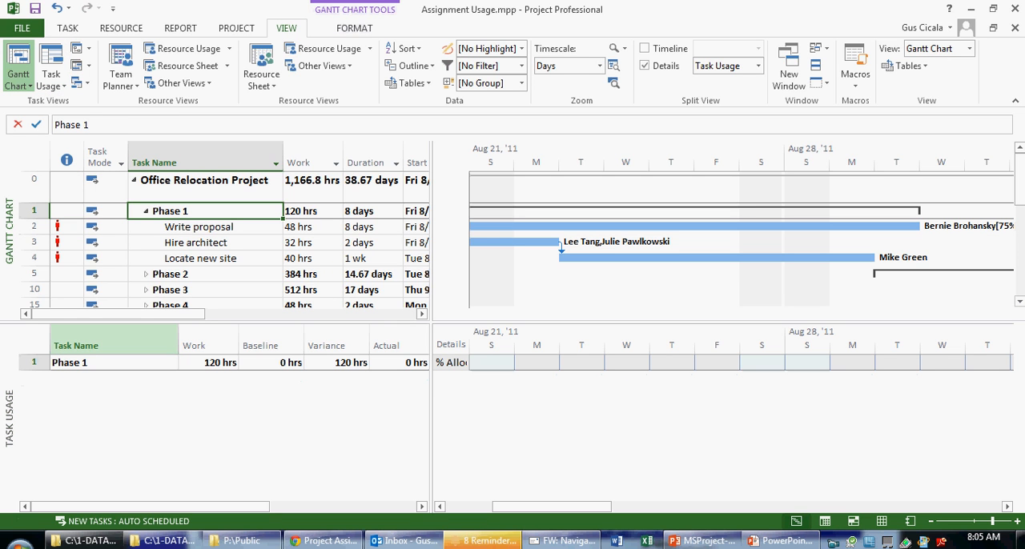
{"action": "left_click", "coordinate": [205, 227]}
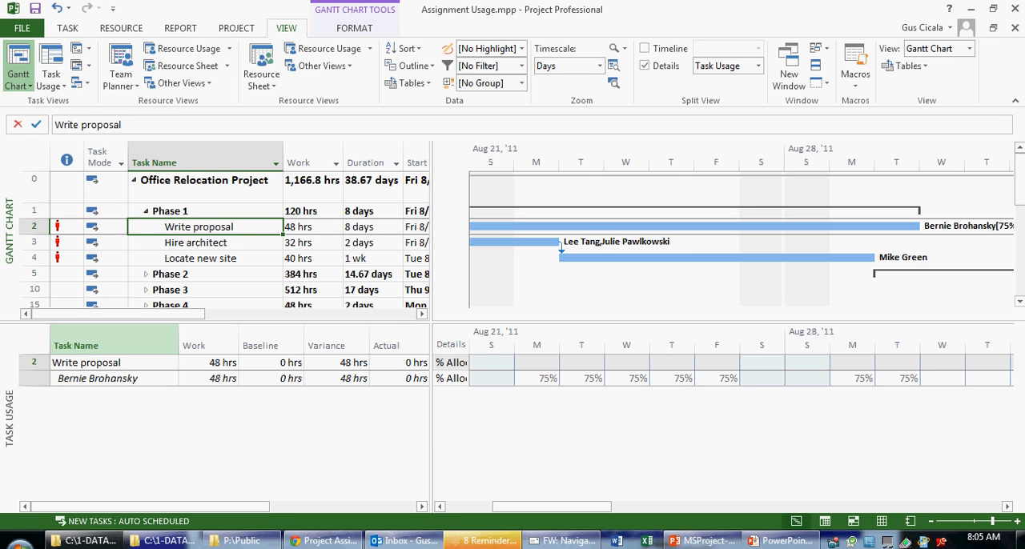
{"action": "left_click", "coordinate": [205, 242]}
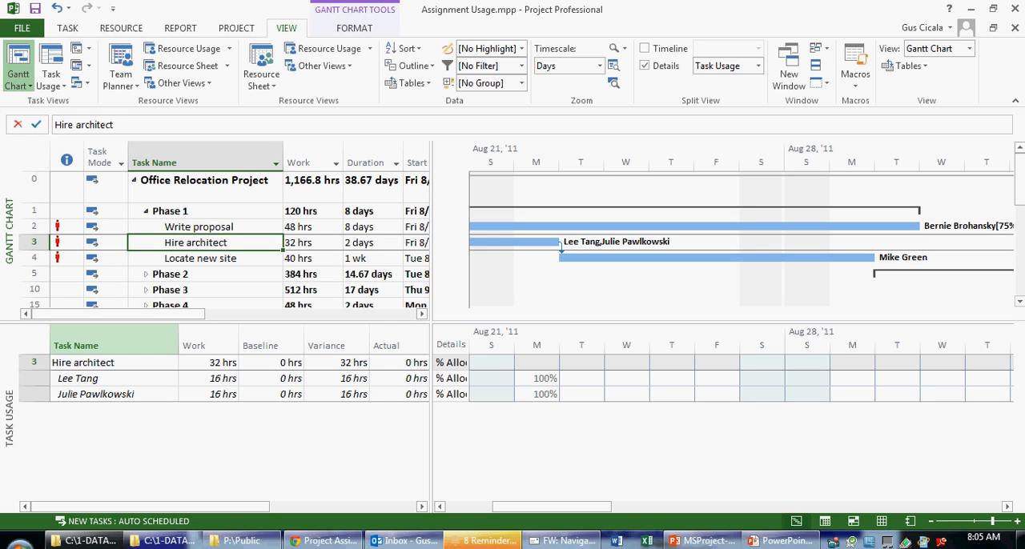
{"action": "left_click", "coordinate": [205, 259]}
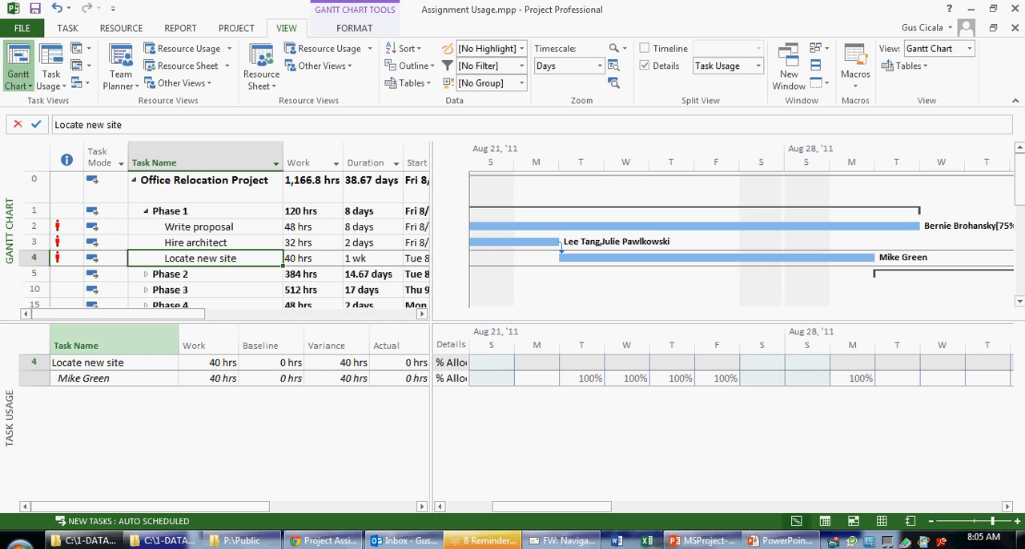
{"action": "left_click", "coordinate": [205, 242]}
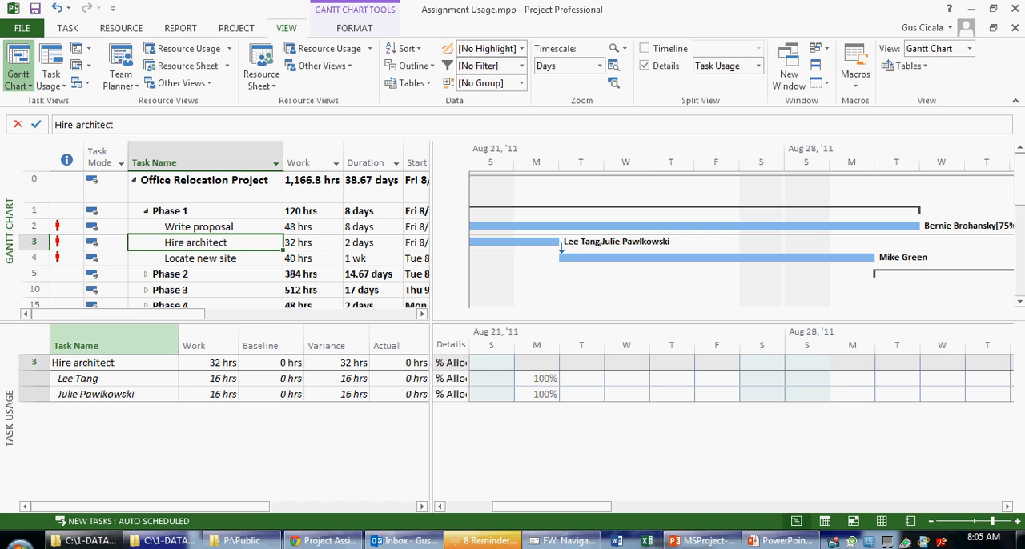
Try to set the timescale to Months with the lower Task Usage pane active
{"action": "left_click", "coordinate": [114, 344]}
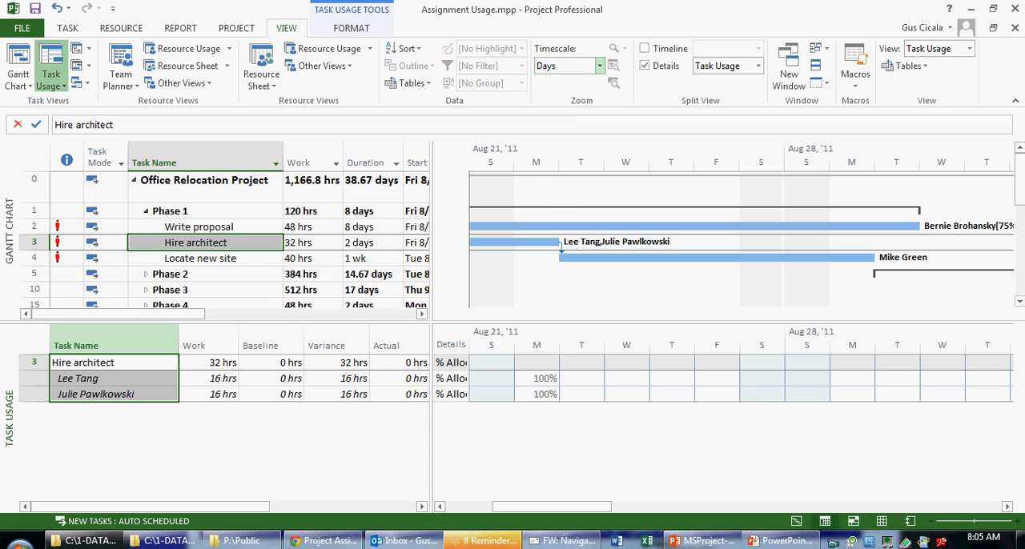
{"action": "left_click", "coordinate": [599, 66]}
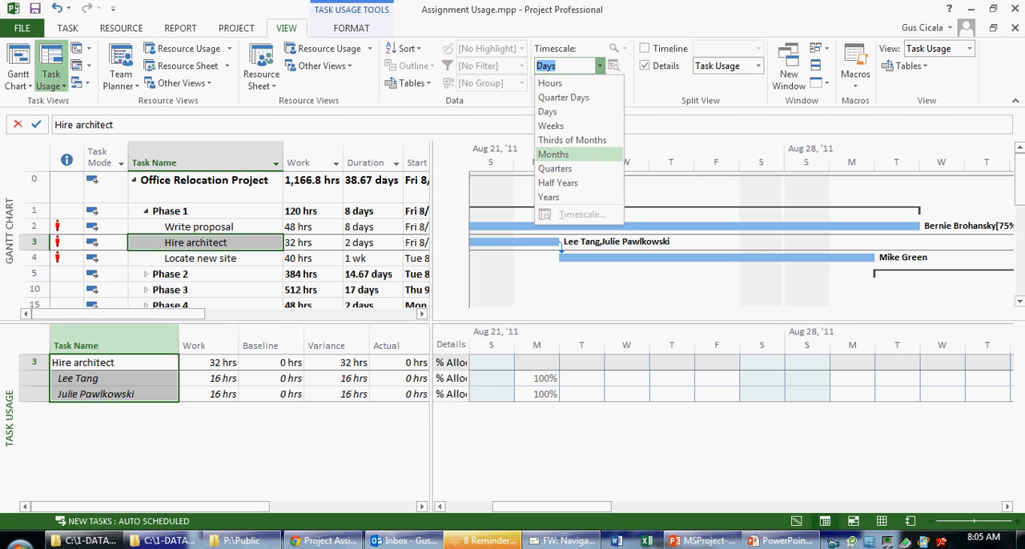
{"action": "left_click", "coordinate": [554, 155]}
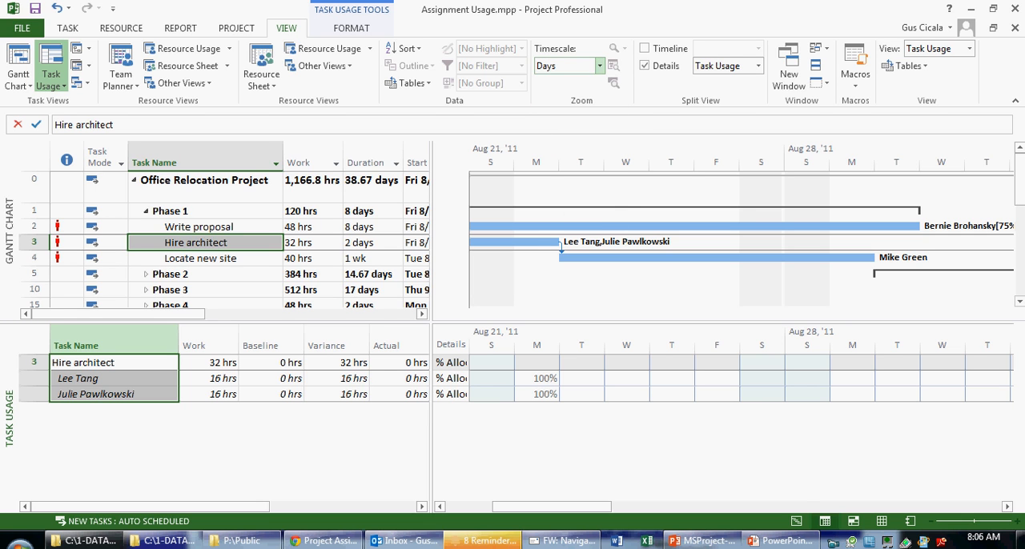
{"action": "left_click", "coordinate": [599, 65]}
{"action": "left_click", "coordinate": [554, 154]}
Activate the upper Gantt Chart pane at Hire architect and set the timescale to Months
{"action": "left_click", "coordinate": [196, 243]}
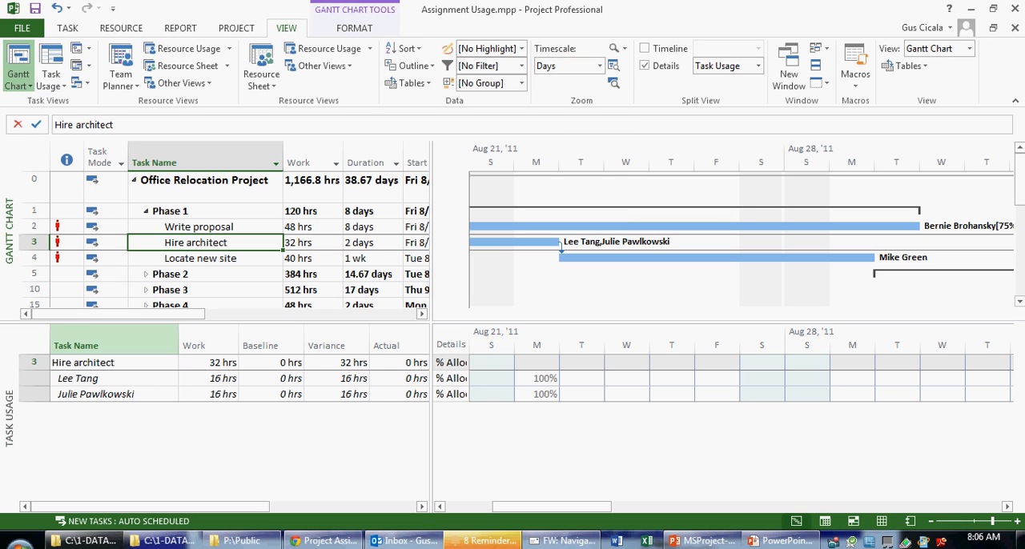
{"action": "left_click", "coordinate": [599, 66]}
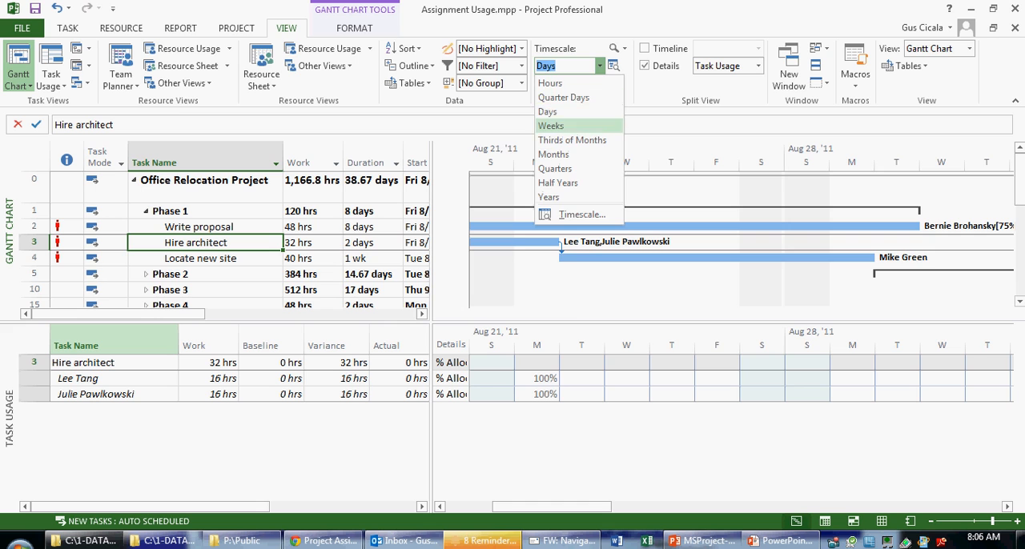
{"action": "left_click", "coordinate": [554, 154]}
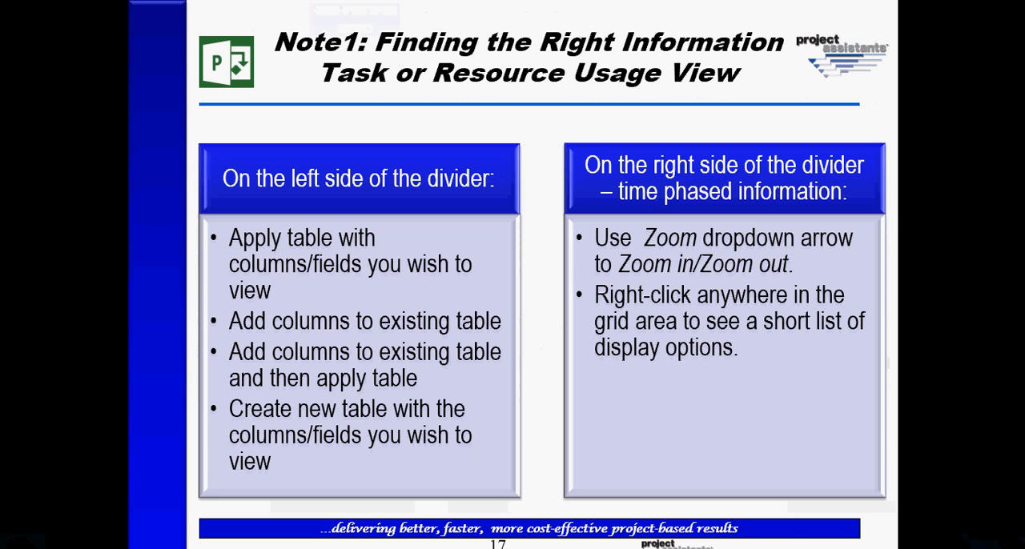
Review the previous slide's overview of which view to use in PowerPoint, and return to the Note1 slide
{"action": "key", "text": "Left"}
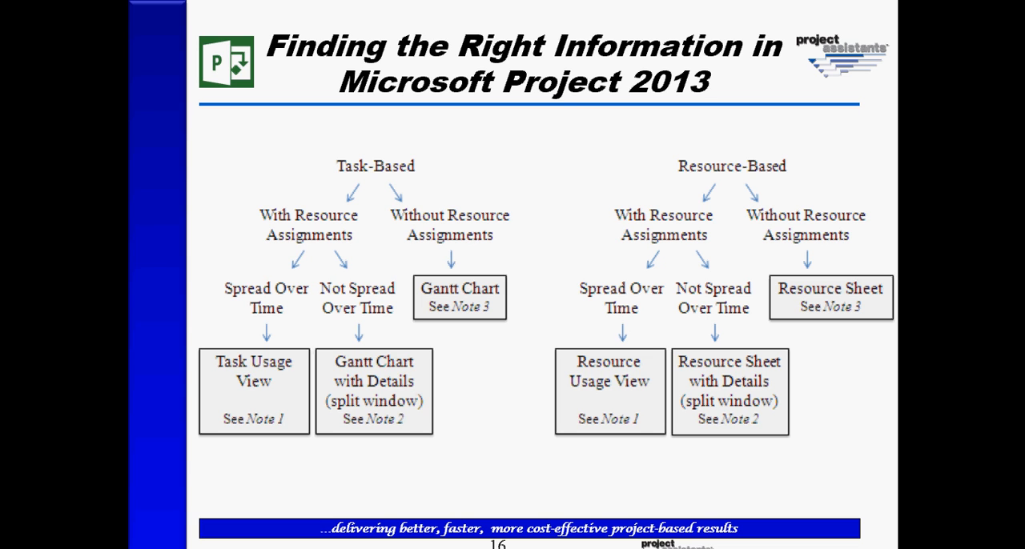
{"action": "key", "text": "Right"}
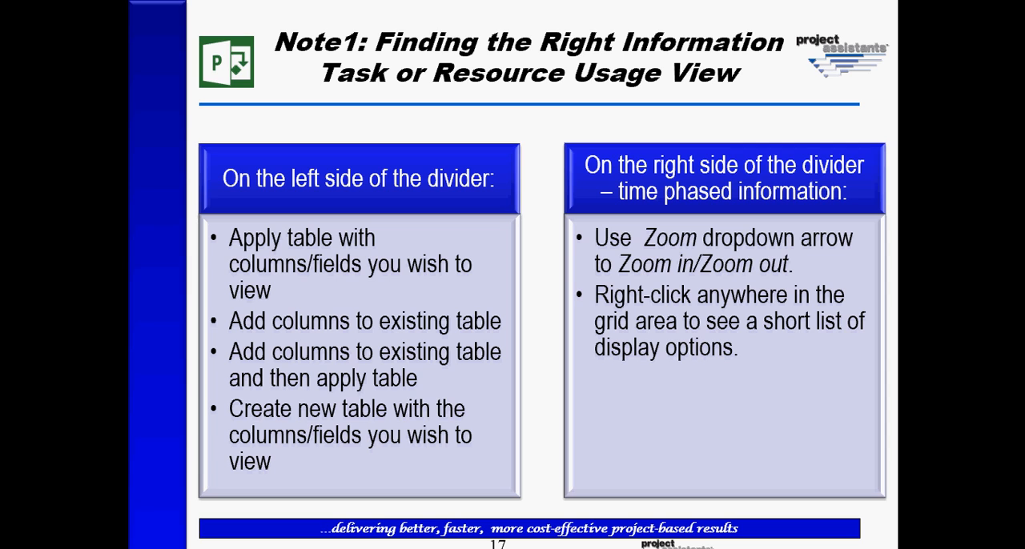